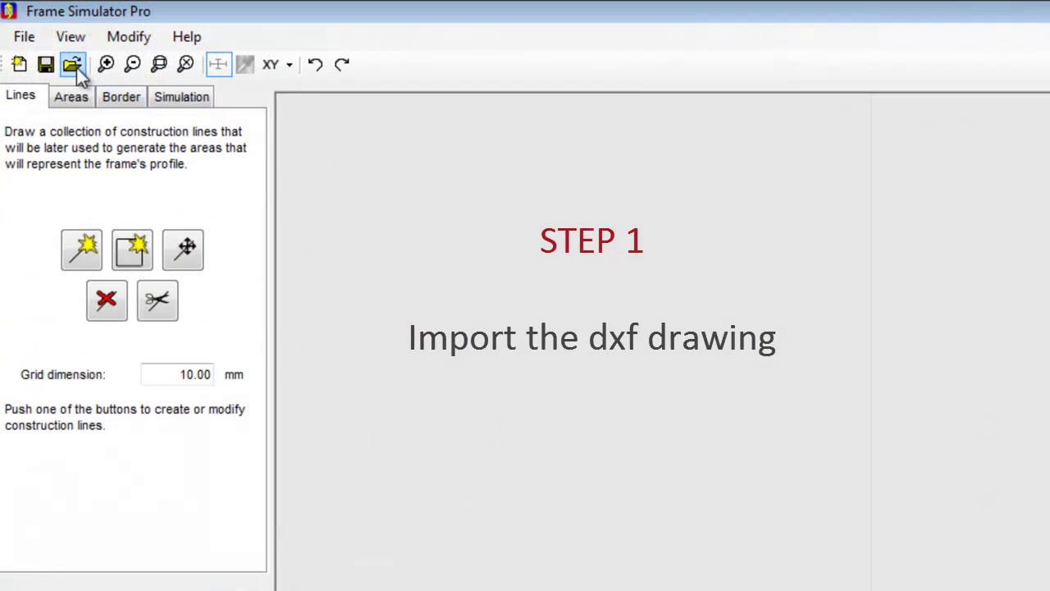
- Import Termoline_lat_88.dxf as a new project at scale 0.001 (millimetres)
{"action": "left_click", "coordinate": [27, 33]}
{"action": "left_click", "coordinate": [71, 165]}
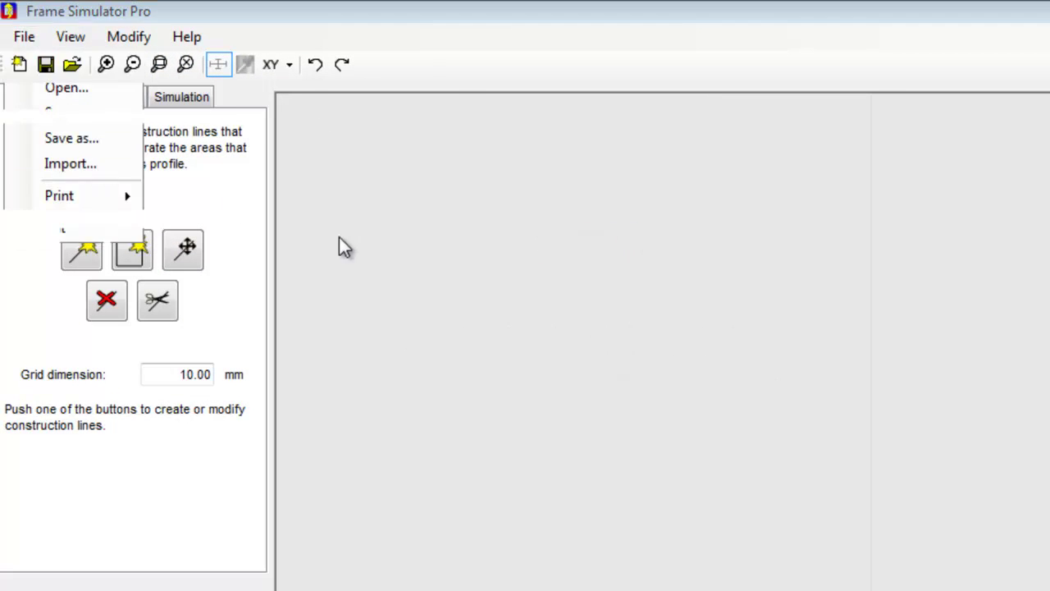
{"action": "left_click", "coordinate": [284, 212]}
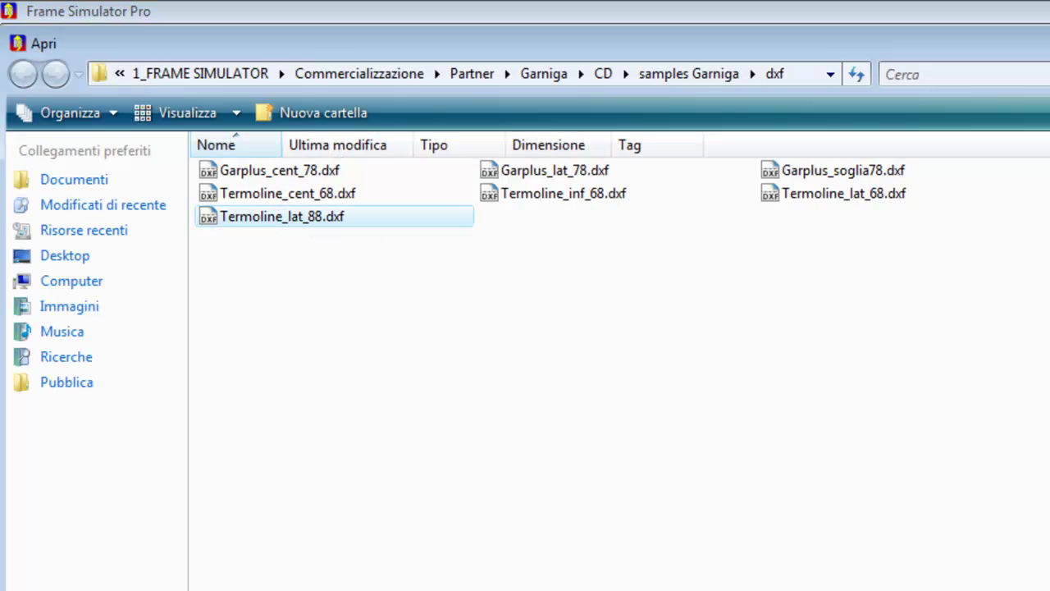
{"action": "key", "text": "Return"}
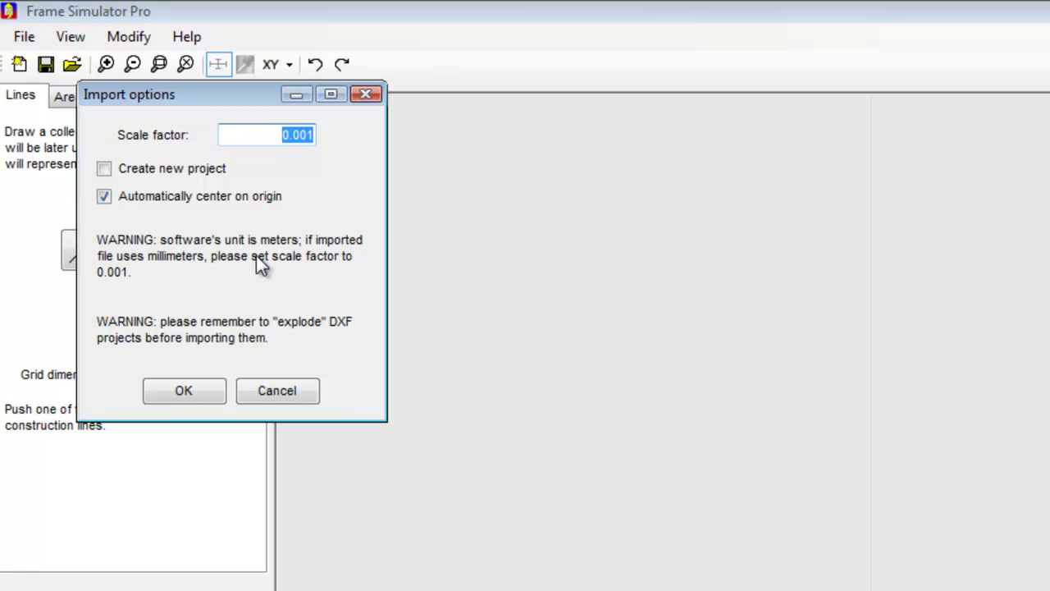
{"action": "left_click", "coordinate": [142, 170]}
{"action": "left_click", "coordinate": [184, 396]}
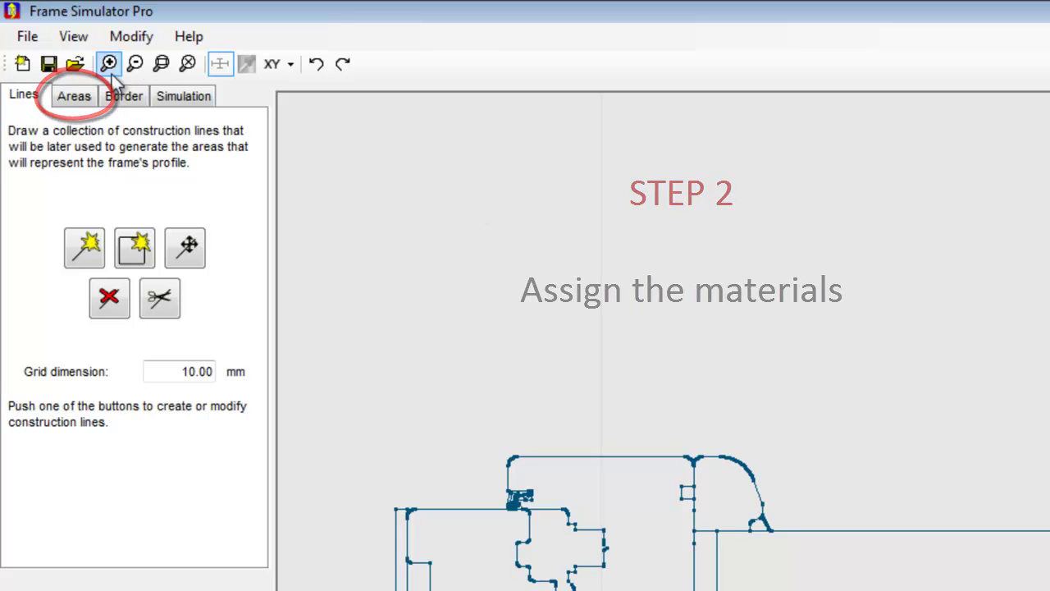
- On the Areas tab, select Softwood from the Library and colour it brown
{"action": "left_click", "coordinate": [74, 99]}
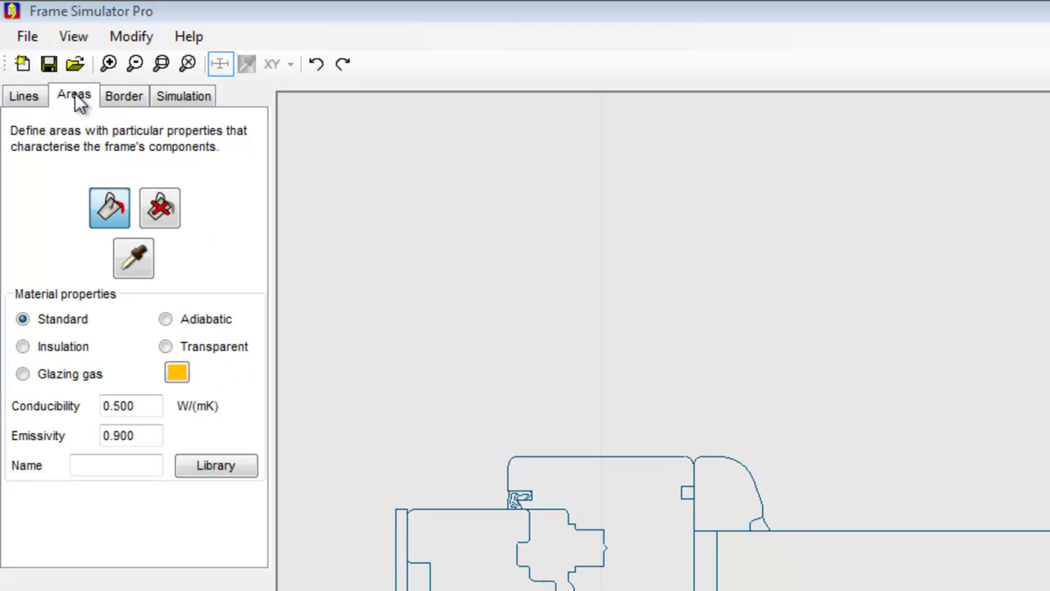
{"action": "left_click", "coordinate": [238, 467]}
{"action": "left_click_drag", "start_coordinate": [670, 236], "coordinate": [678, 439]}
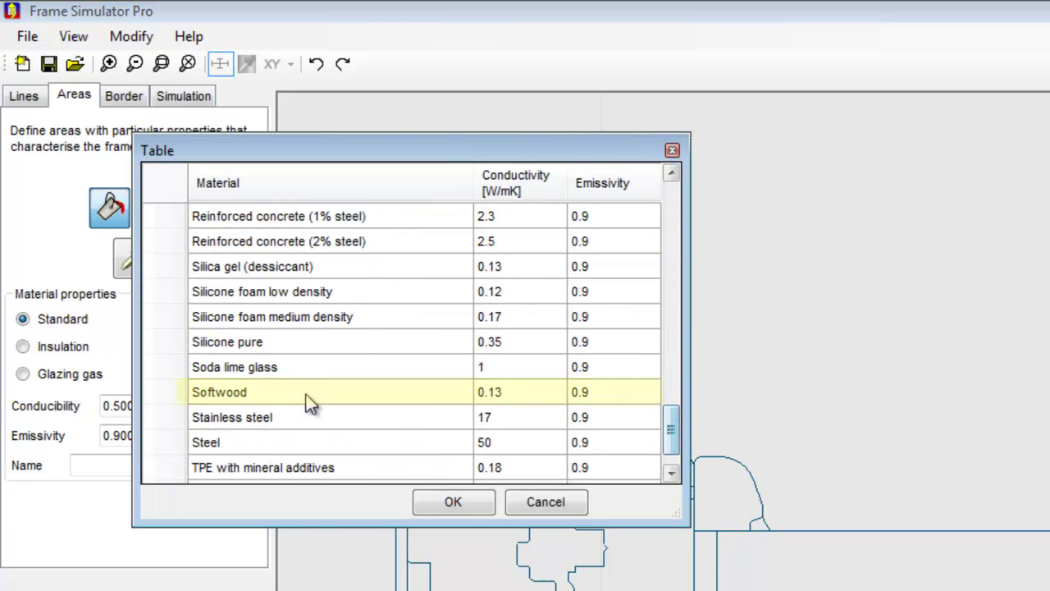
{"action": "left_click", "coordinate": [298, 398]}
{"action": "left_click", "coordinate": [452, 501]}
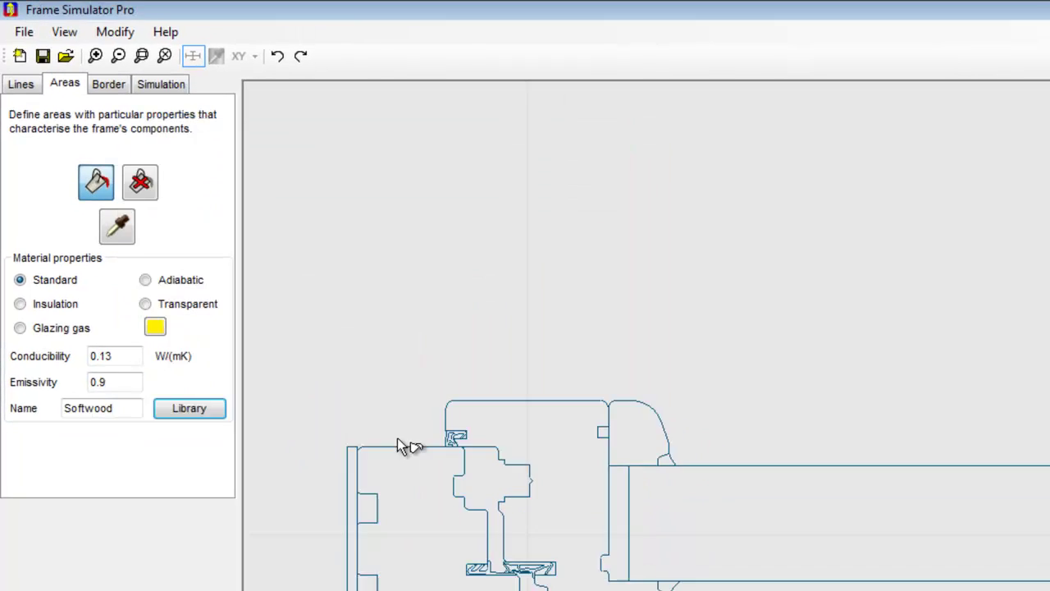
{"action": "left_click", "coordinate": [128, 269]}
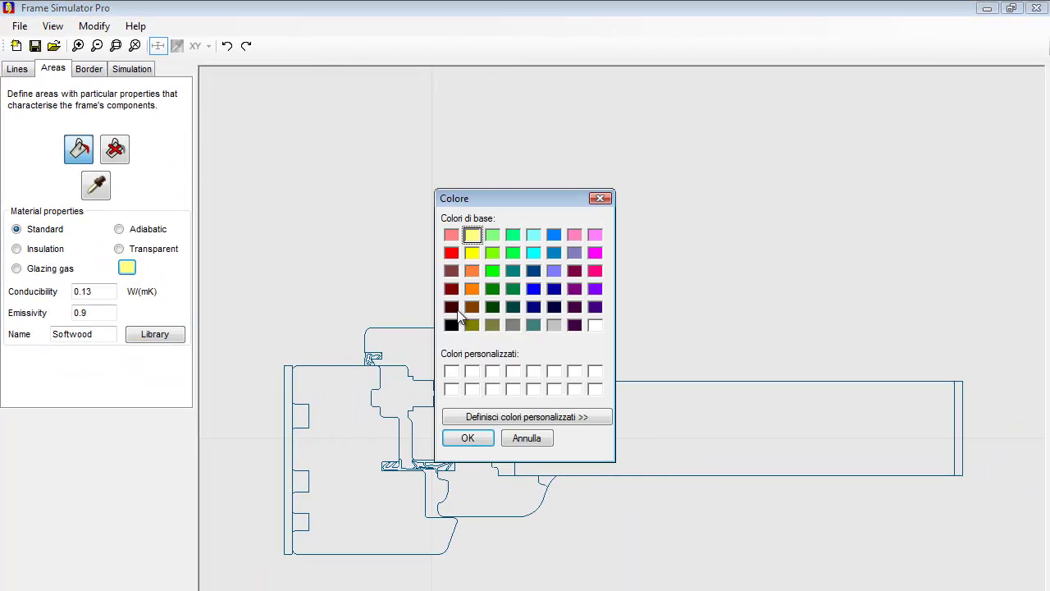
{"action": "left_click", "coordinate": [473, 308]}
{"action": "left_click", "coordinate": [468, 439]}
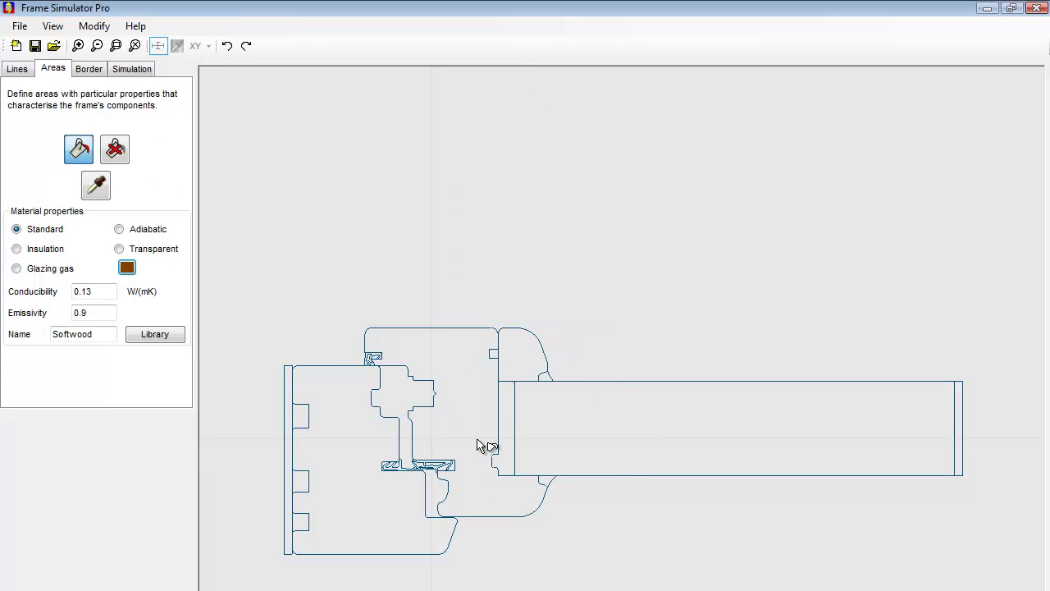
- Fill the outer frame, sash and quarter-round bead regions with Softwood
{"action": "left_click", "coordinate": [378, 453]}
{"action": "left_click", "coordinate": [456, 398]}
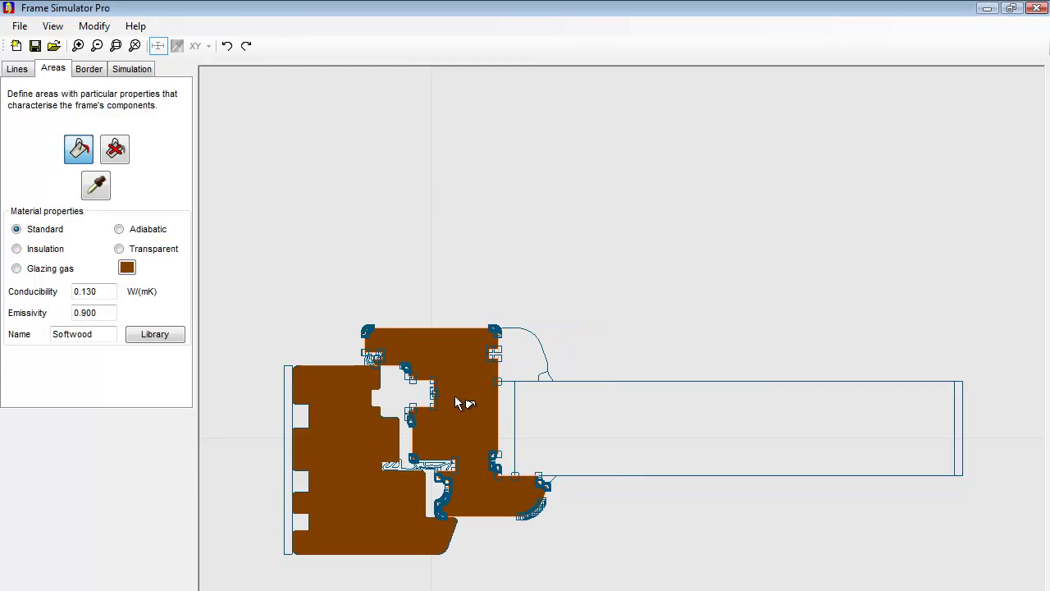
{"action": "left_click", "coordinate": [517, 362]}
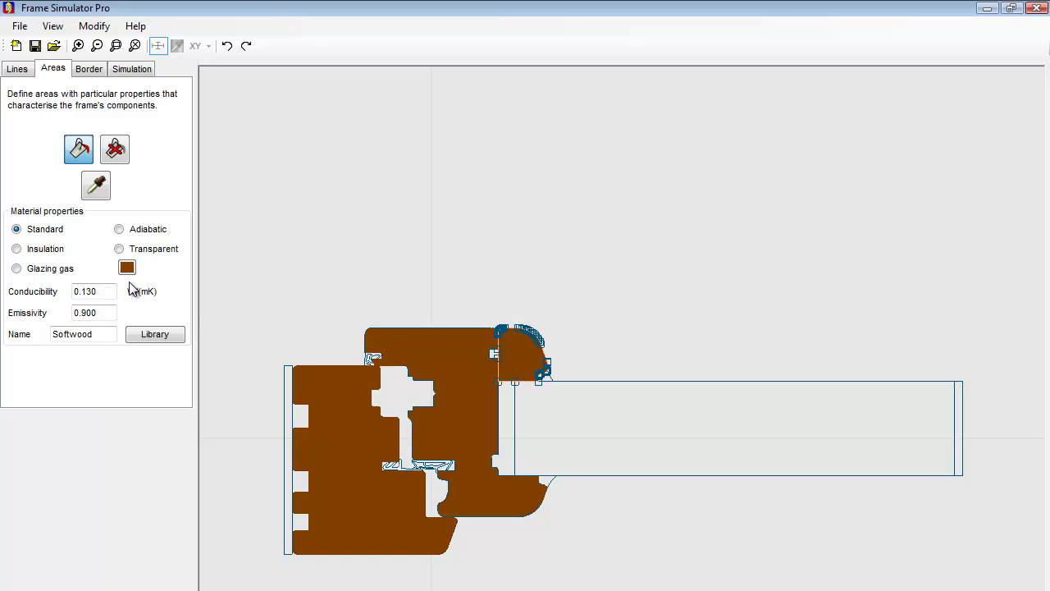
- Select EPDM from the material Library and colour it red
{"action": "left_click", "coordinate": [142, 338]}
{"action": "scroll", "coordinate": [197, 283], "scroll_direction": "down", "scroll_amount": 4}
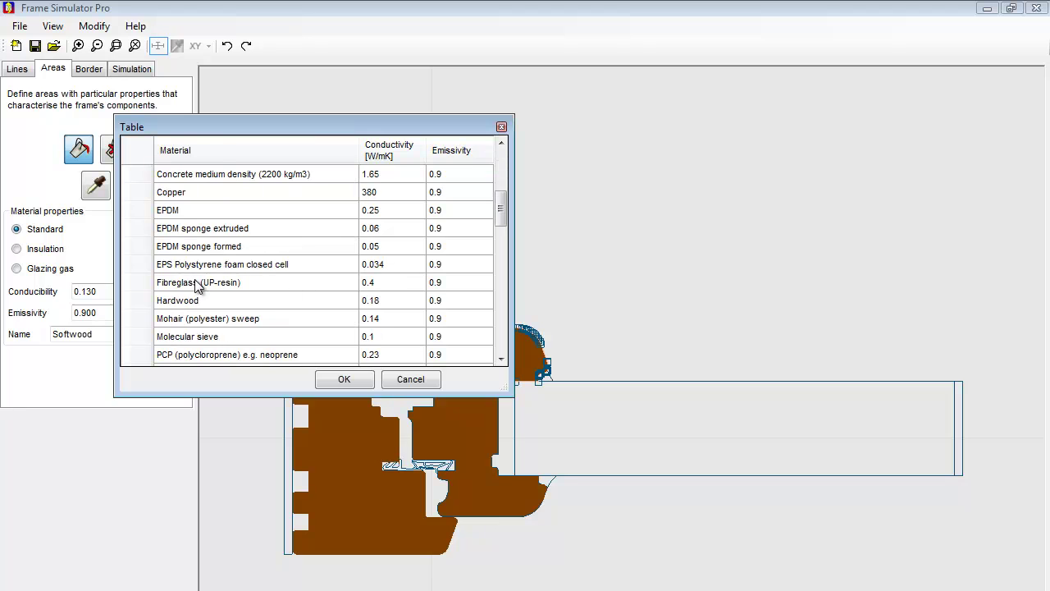
{"action": "left_click", "coordinate": [181, 212]}
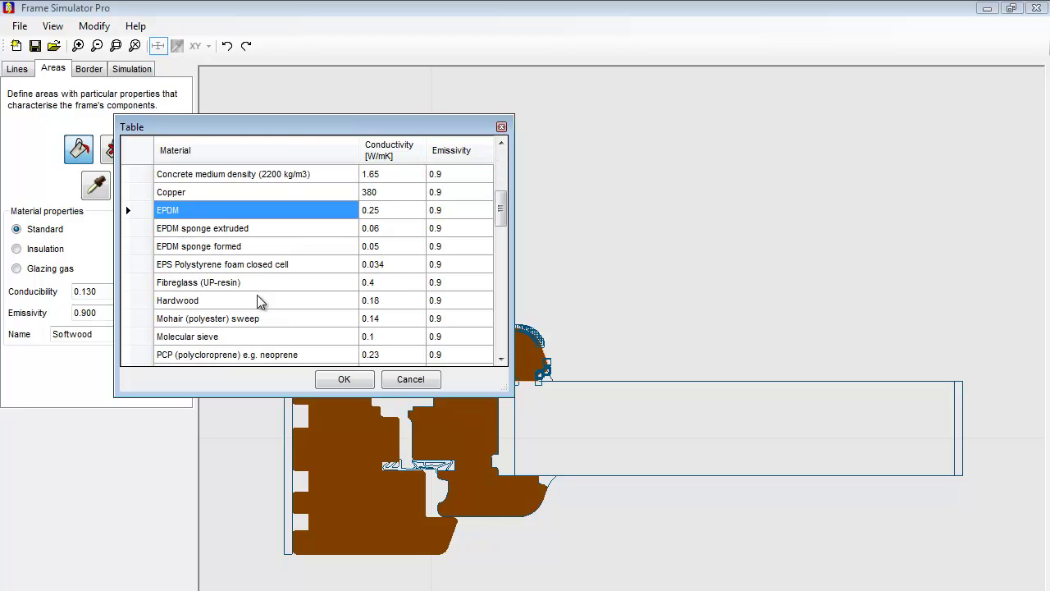
{"action": "left_click", "coordinate": [345, 381]}
{"action": "left_click", "coordinate": [127, 267]}
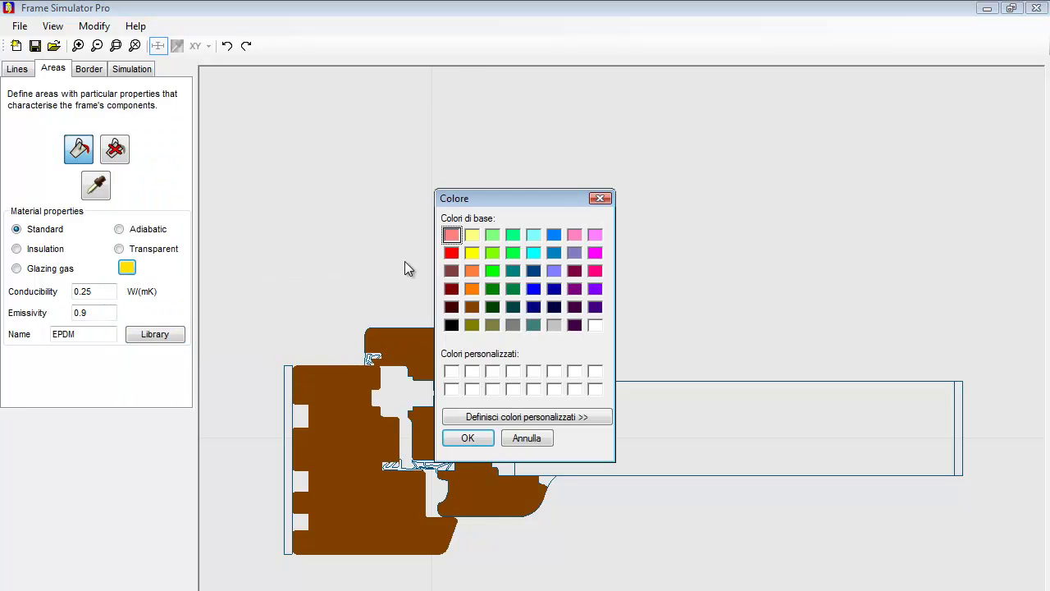
{"action": "left_click", "coordinate": [451, 252]}
{"action": "left_click", "coordinate": [468, 438]}
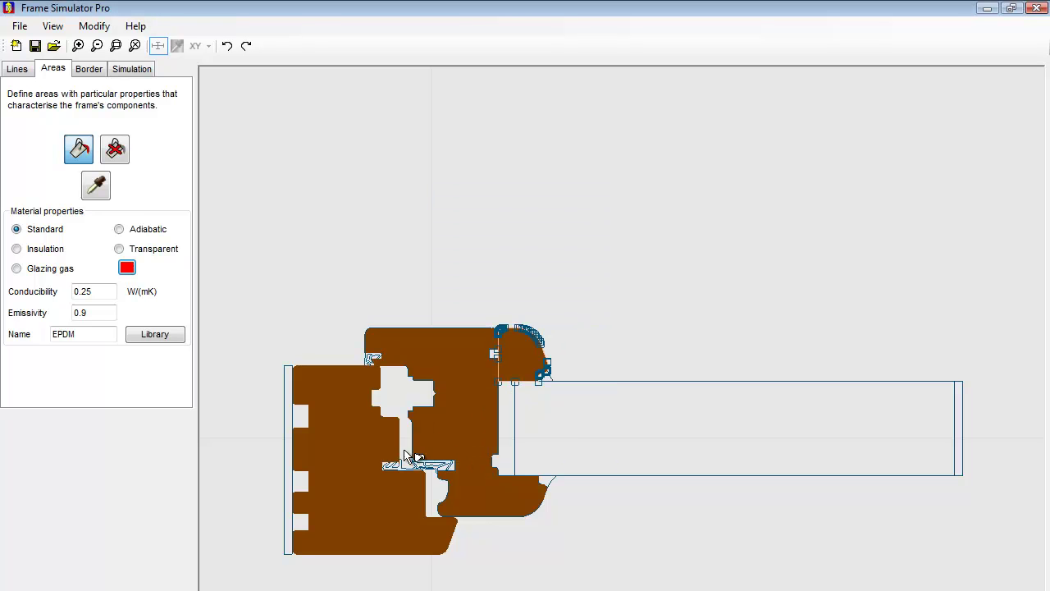
- Assign EPDM to the top gasket and the two lower gaskets
{"action": "scroll", "coordinate": [374, 395], "scroll_direction": "up", "scroll_amount": 1}
{"action": "scroll", "coordinate": [374, 395], "scroll_direction": "up", "scroll_amount": 1}
{"action": "left_click_drag", "start_coordinate": [335, 333], "coordinate": [884, 443]}
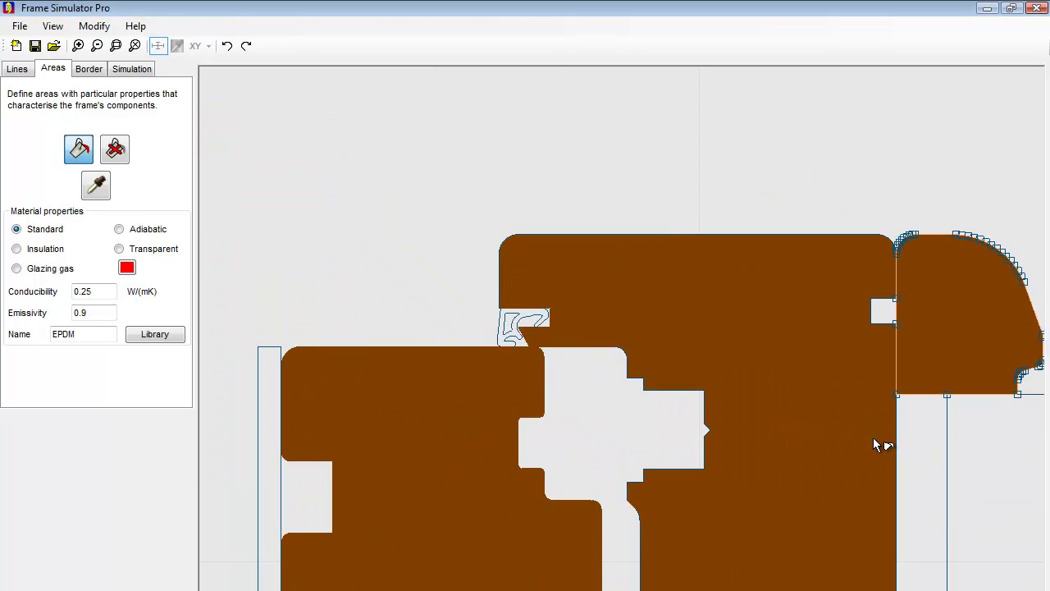
{"action": "left_click", "coordinate": [525, 319]}
{"action": "left_click_drag", "start_coordinate": [676, 534], "coordinate": [574, 326]}
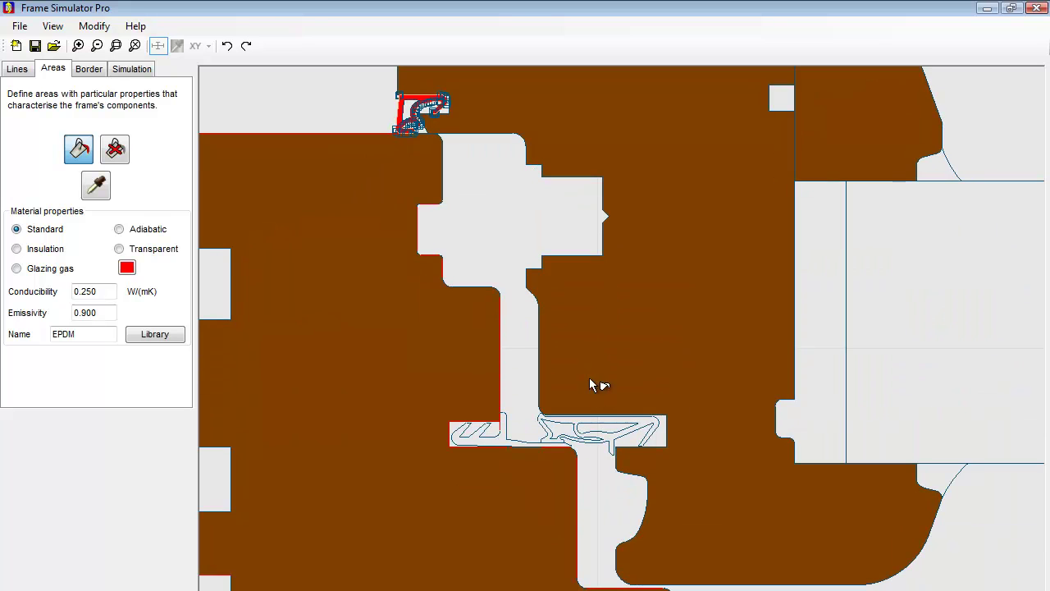
{"action": "left_click", "coordinate": [603, 423]}
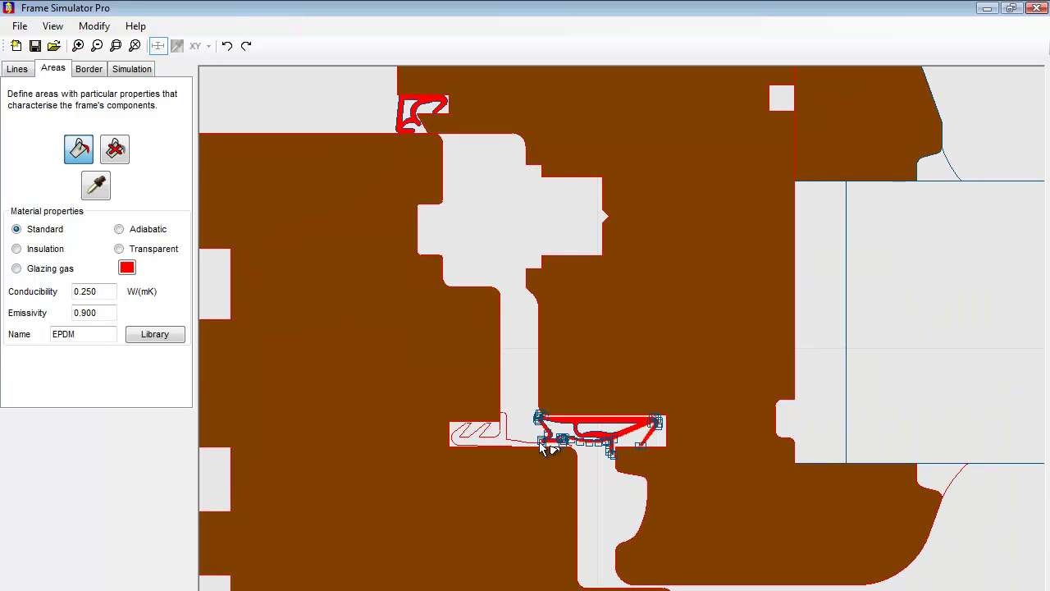
{"action": "left_click", "coordinate": [496, 446]}
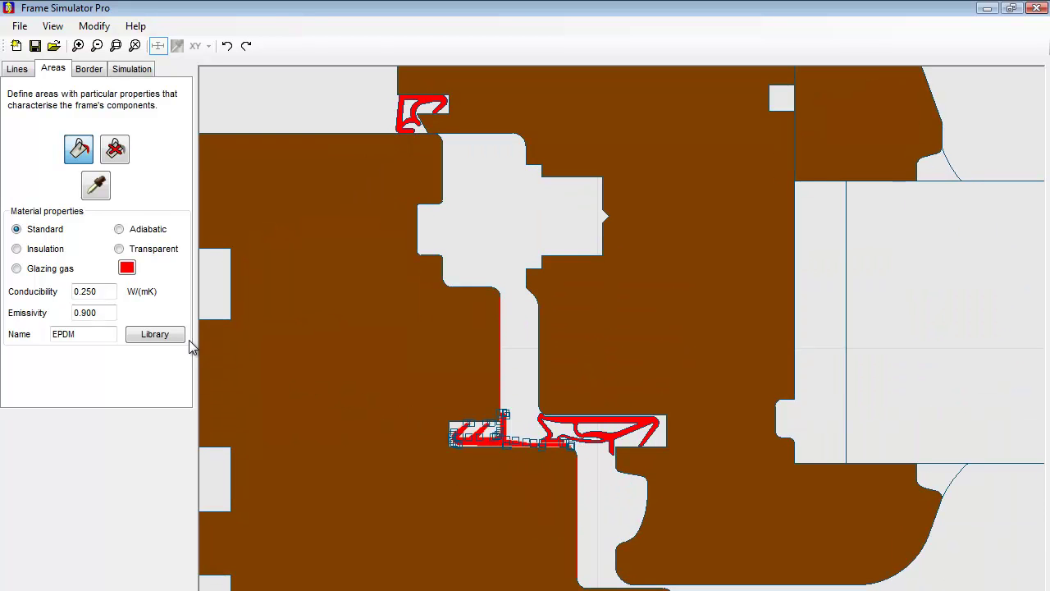
- Pick Silicone pure from the material Library
{"action": "left_click", "coordinate": [156, 334]}
{"action": "scroll", "coordinate": [348, 312], "scroll_direction": "down", "scroll_amount": 5}
{"action": "scroll", "coordinate": [348, 307], "scroll_direction": "down", "scroll_amount": 5}
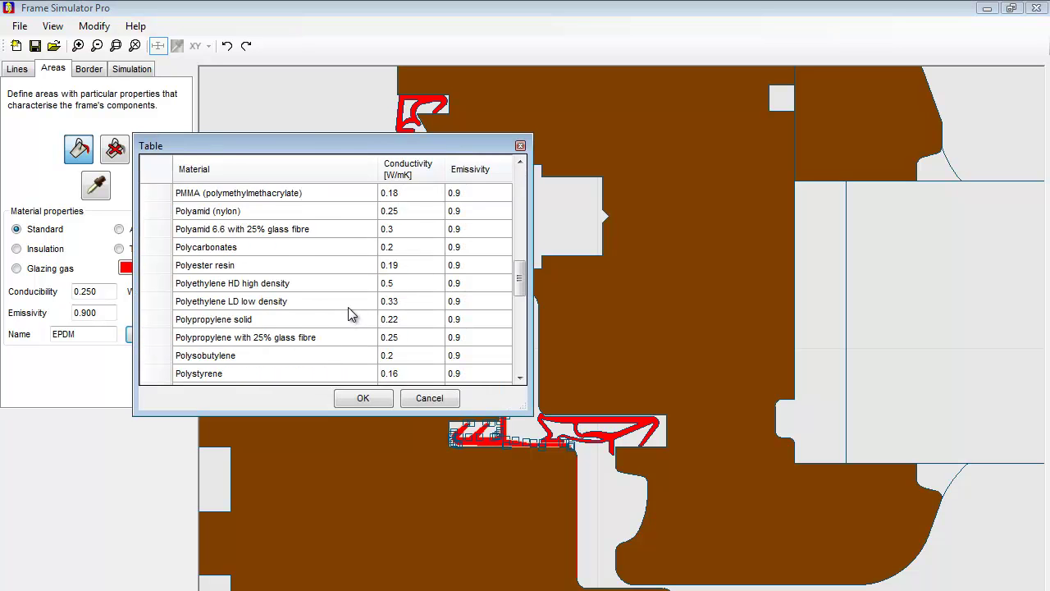
{"action": "scroll", "coordinate": [348, 307], "scroll_direction": "down", "scroll_amount": 5}
{"action": "scroll", "coordinate": [256, 316], "scroll_direction": "down", "scroll_amount": 1}
{"action": "scroll", "coordinate": [217, 338], "scroll_direction": "down", "scroll_amount": 1}
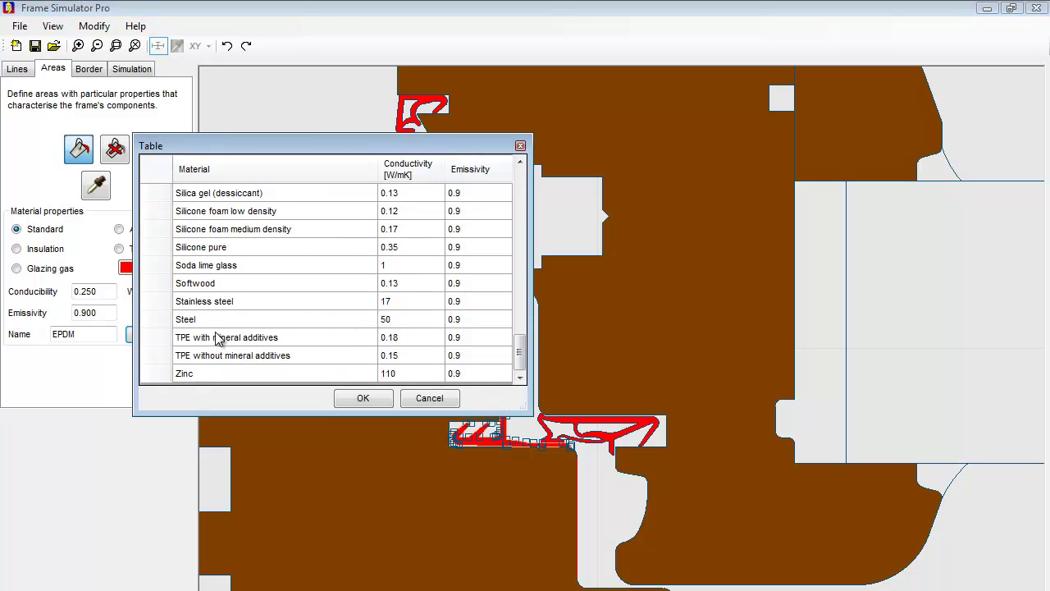
{"action": "left_click", "coordinate": [240, 247]}
{"action": "left_click", "coordinate": [363, 398]}
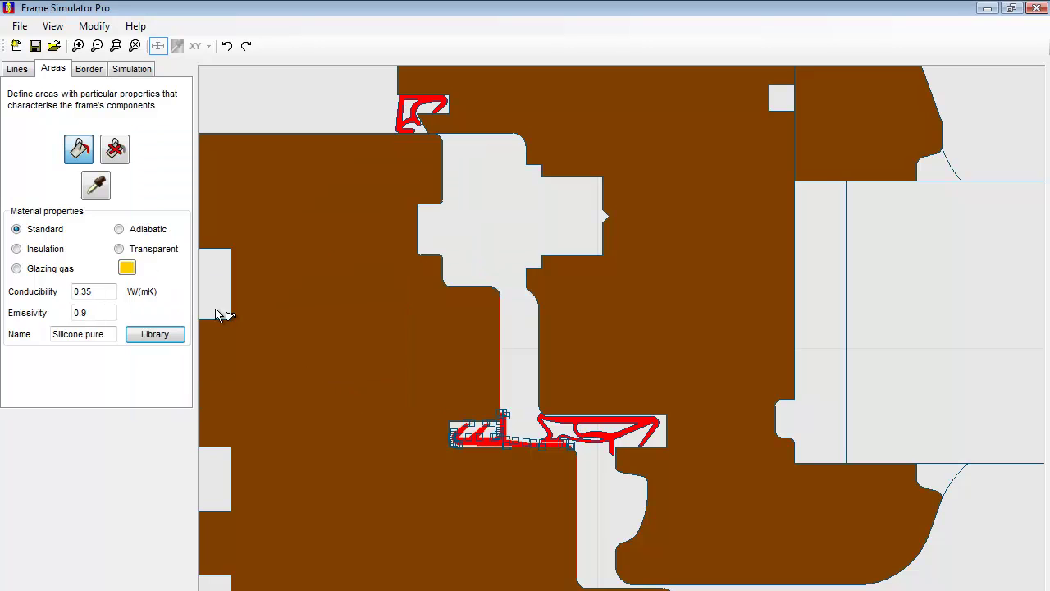
- Colour Silicone pure orange and fill the upper and lower glazing seal areas
{"action": "left_click", "coordinate": [127, 267]}
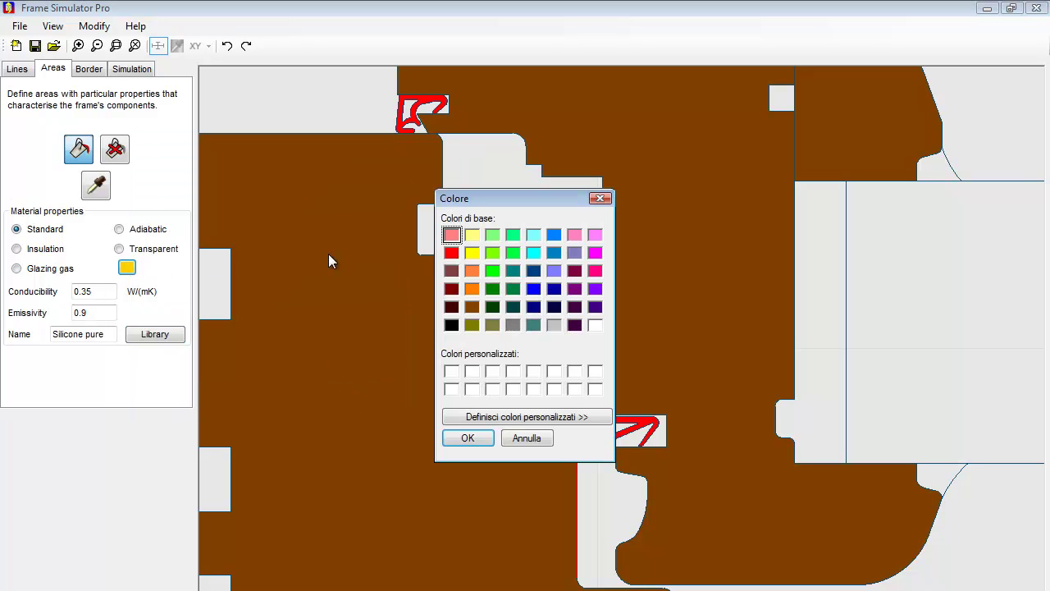
{"action": "left_click", "coordinate": [472, 271]}
{"action": "left_click", "coordinate": [468, 438]}
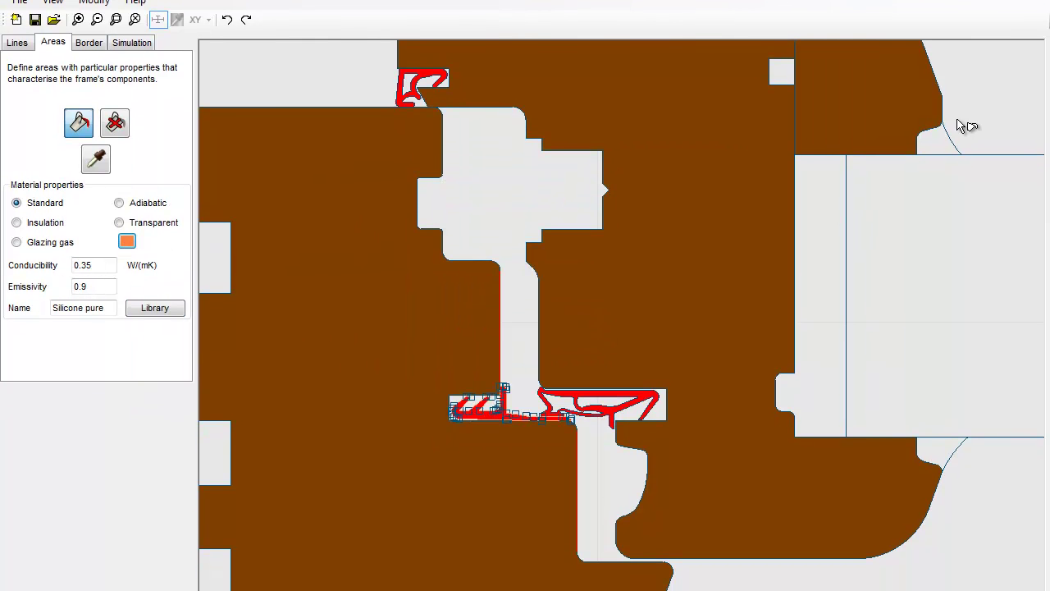
{"action": "left_click", "coordinate": [933, 146]}
{"action": "left_click", "coordinate": [941, 456]}
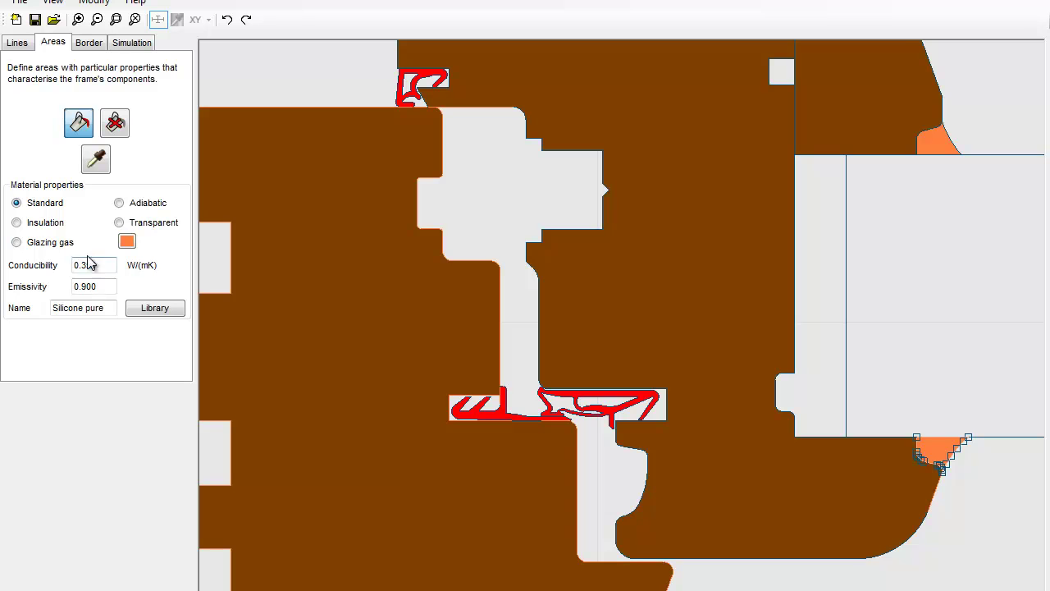
- Fill the panel rectangle with Insulation and make the thin left and right end strips Adiabatic
{"action": "left_click", "coordinate": [16, 223]}
{"action": "left_click", "coordinate": [947, 319]}
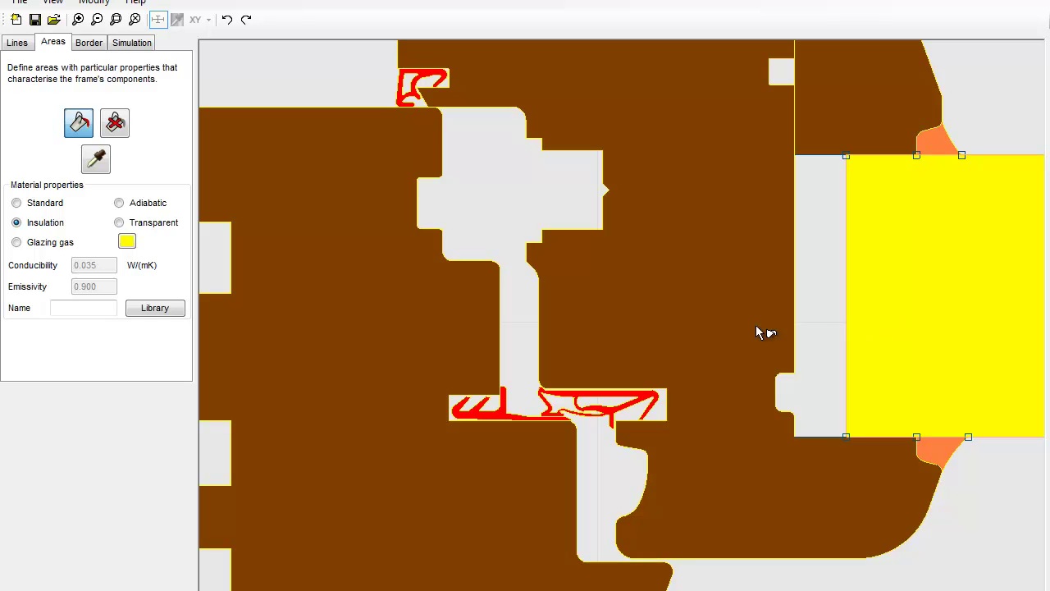
{"action": "left_click", "coordinate": [152, 209]}
{"action": "scroll", "coordinate": [355, 335], "scroll_direction": "down", "scroll_amount": 2}
{"action": "left_click", "coordinate": [403, 371]}
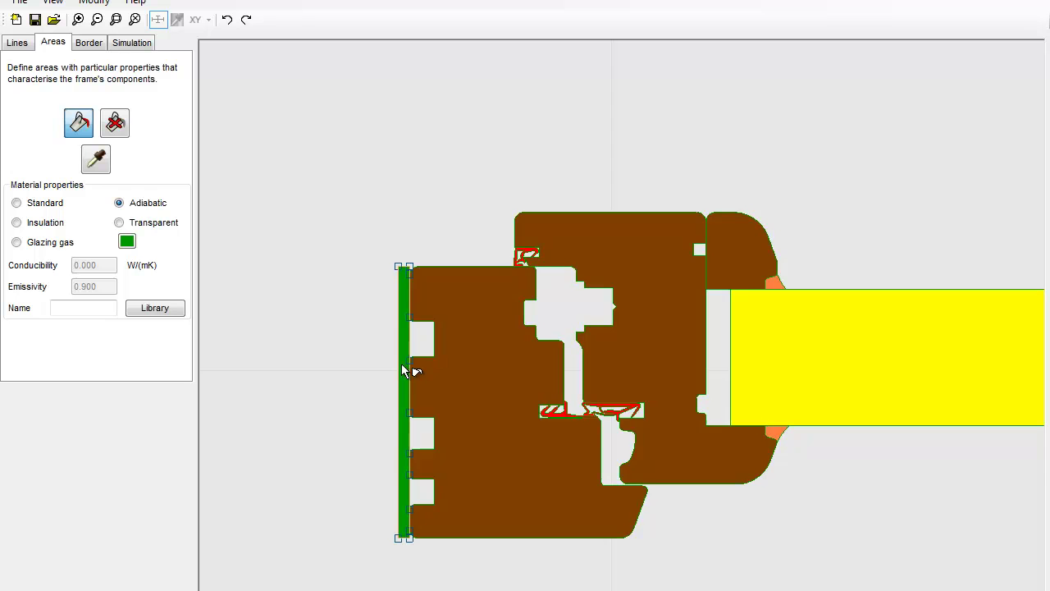
{"action": "left_click_drag", "start_coordinate": [593, 388], "coordinate": [336, 356]}
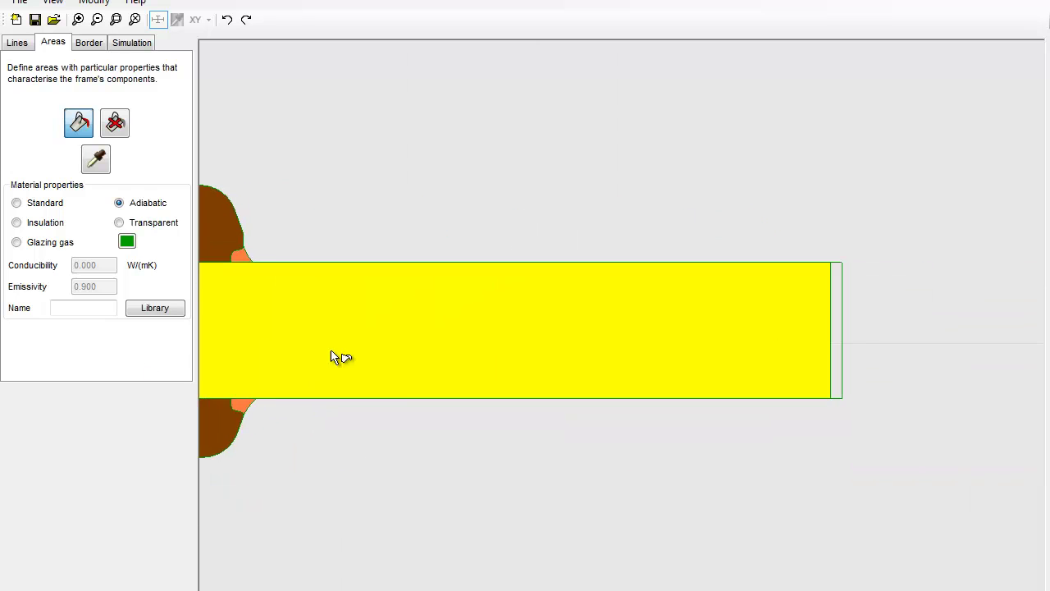
{"action": "left_click", "coordinate": [836, 345]}
{"action": "scroll", "coordinate": [575, 429], "scroll_direction": "down", "scroll_amount": 1}
{"action": "left_click_drag", "start_coordinate": [534, 444], "coordinate": [702, 448]}
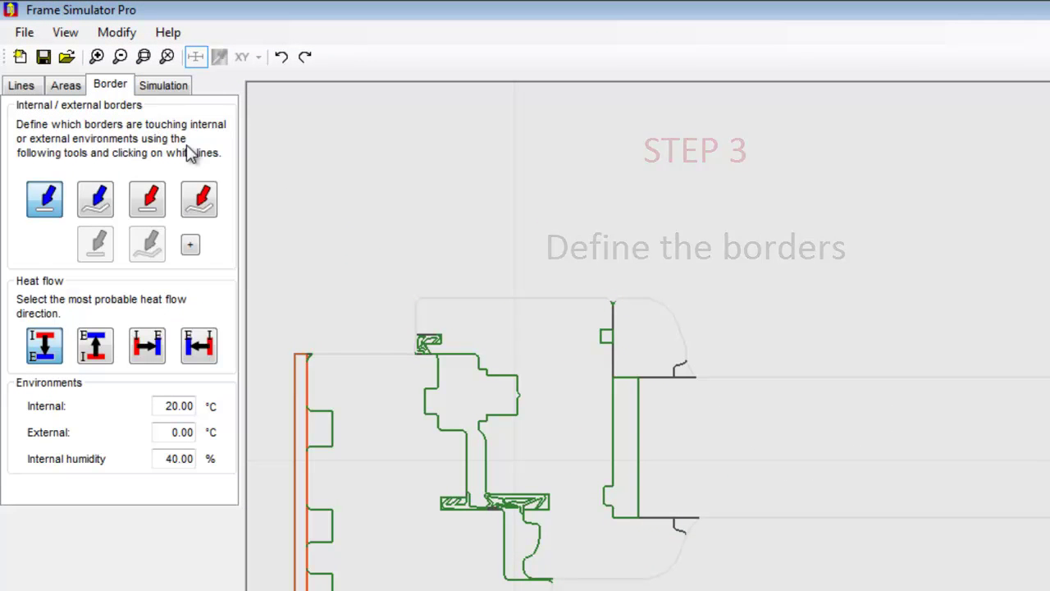
- Mark the top outline as an internal border and the bottom outline as an external border
{"action": "left_click", "coordinate": [201, 206]}
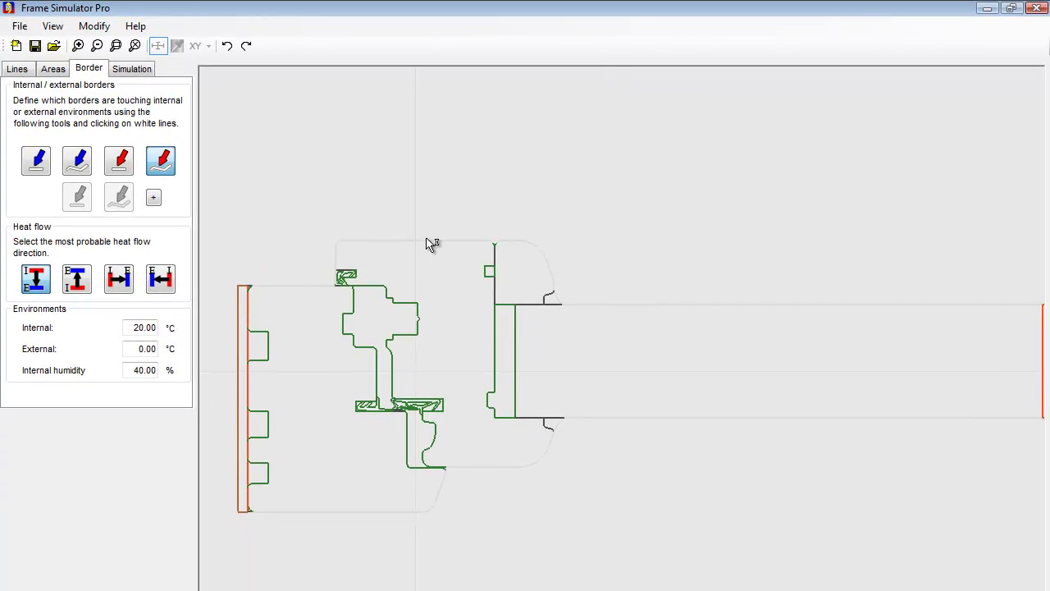
{"action": "left_click", "coordinate": [429, 243]}
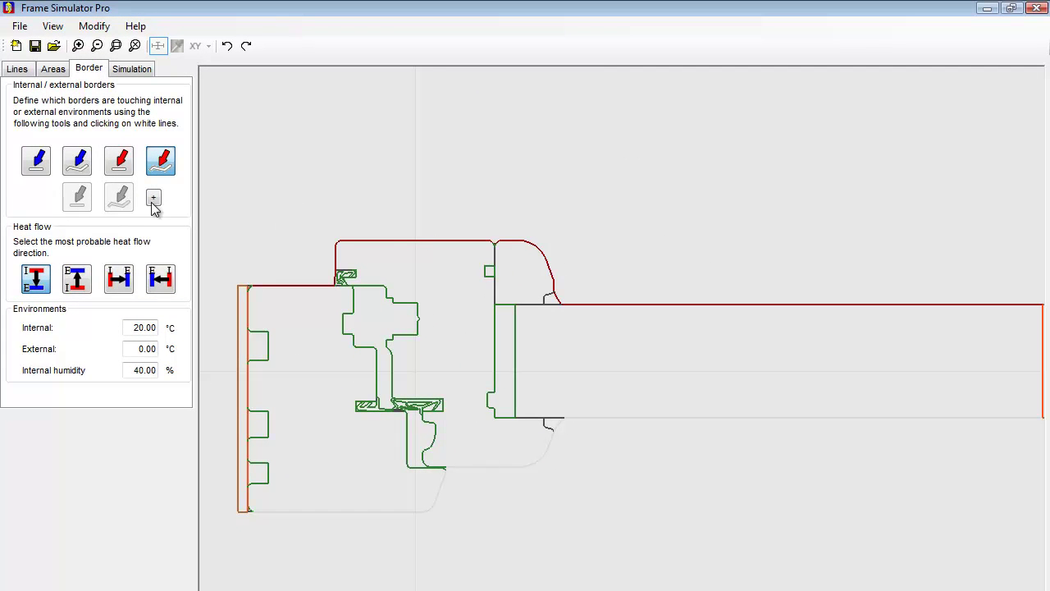
{"action": "left_click", "coordinate": [80, 161]}
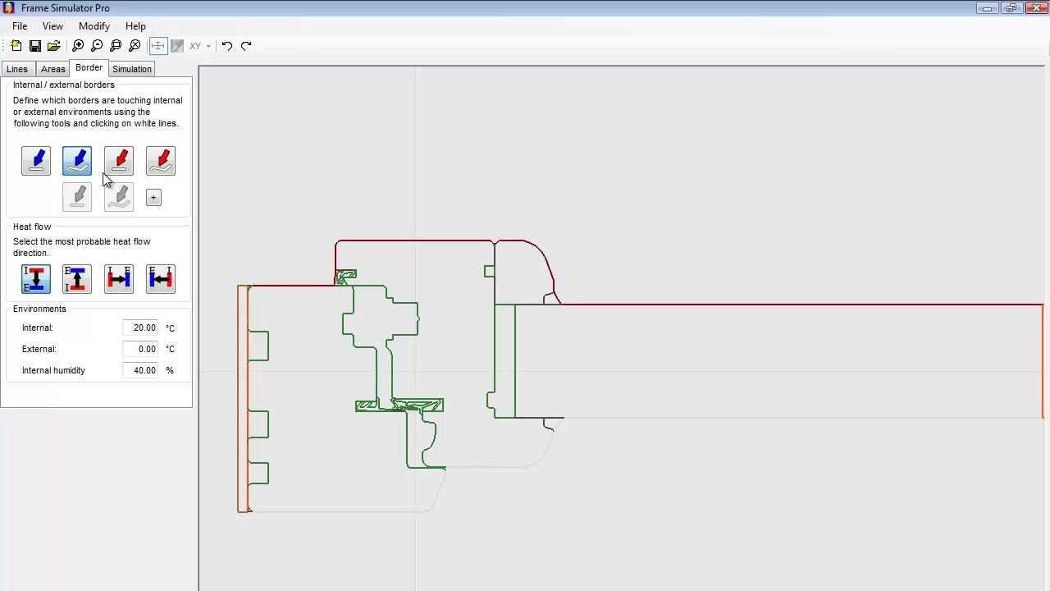
{"action": "left_click", "coordinate": [584, 419]}
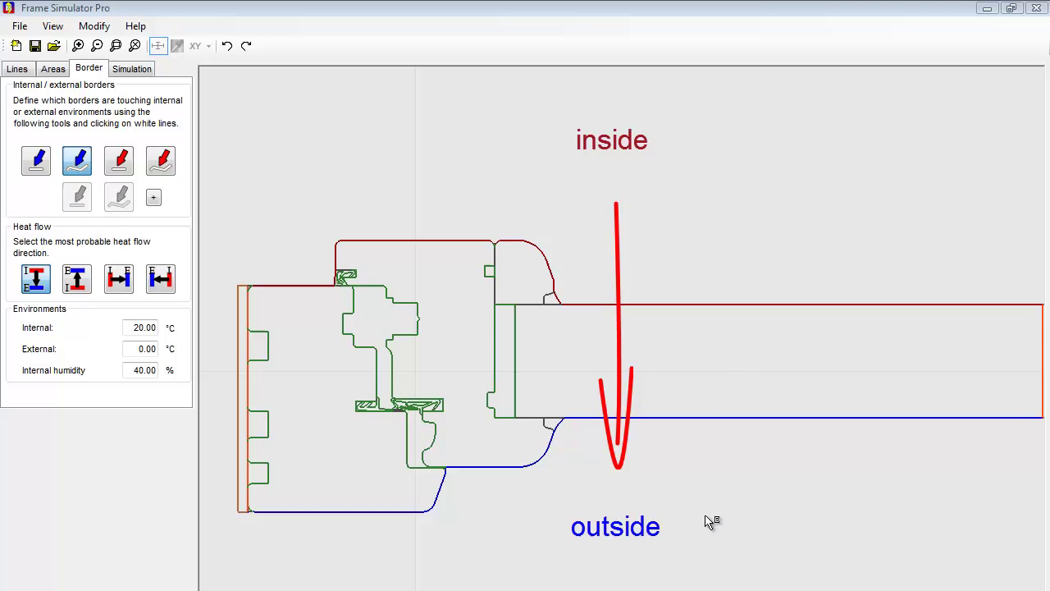
{"action": "left_click", "coordinate": [160, 160]}
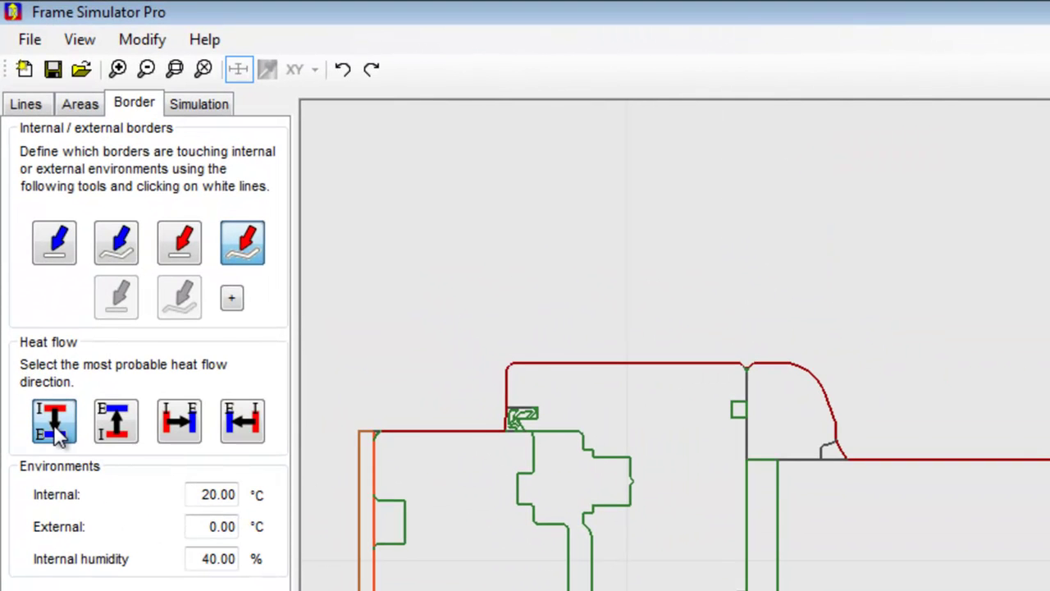
- Run the simulation and view the temperature map, showing Uf 1.132 W/(m²K)
{"action": "left_click", "coordinate": [203, 114]}
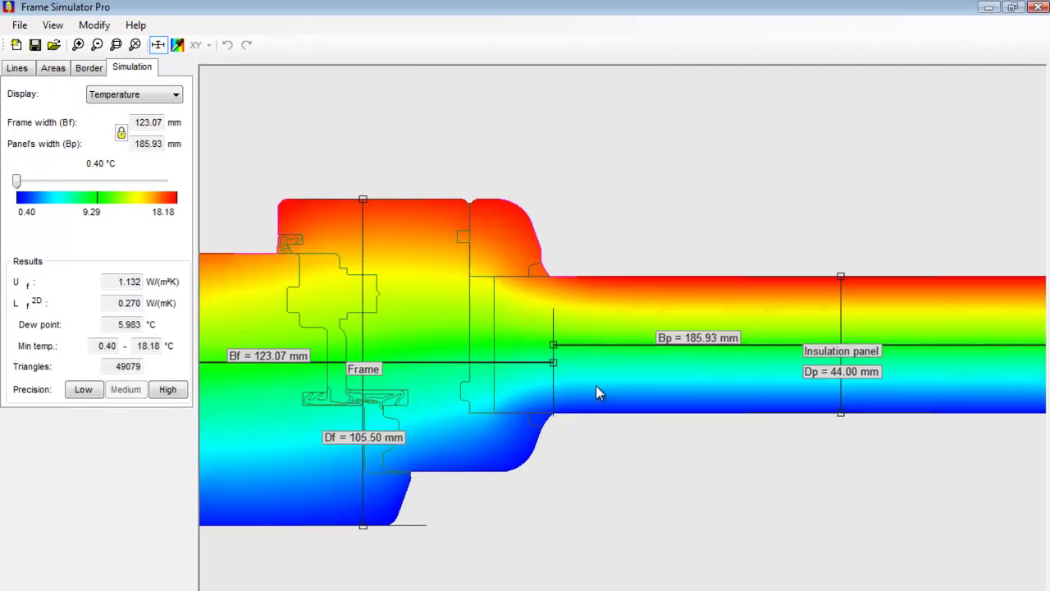
- Drag the frame/panel boundary to a 190.00 mm panel width, recalculating Uf to 1.147
{"action": "scroll", "coordinate": [595, 392], "scroll_direction": "up", "scroll_amount": 3}
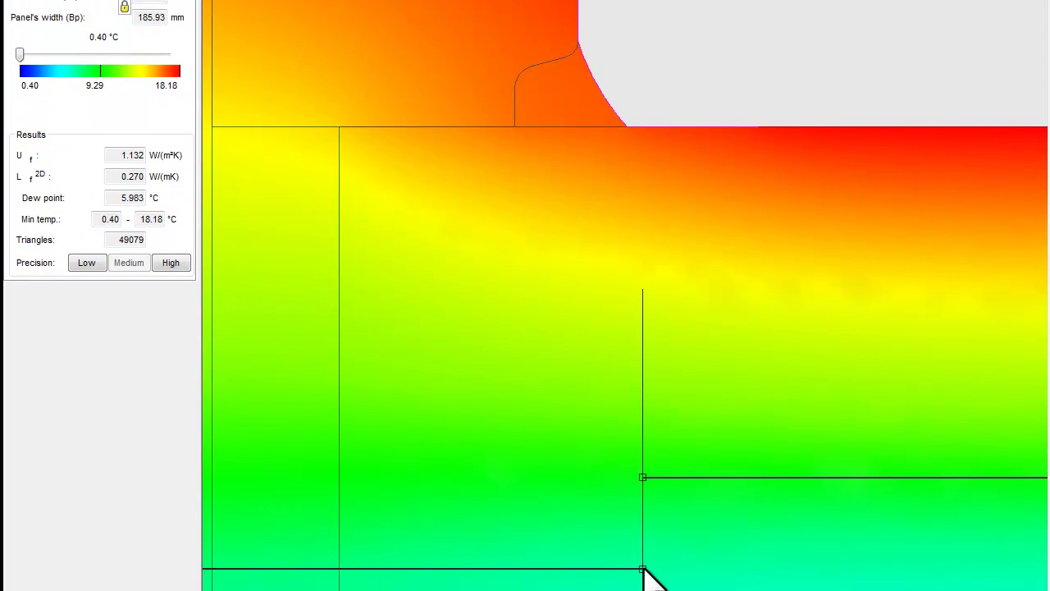
{"action": "left_click_drag", "start_coordinate": [643, 569], "coordinate": [578, 57]}
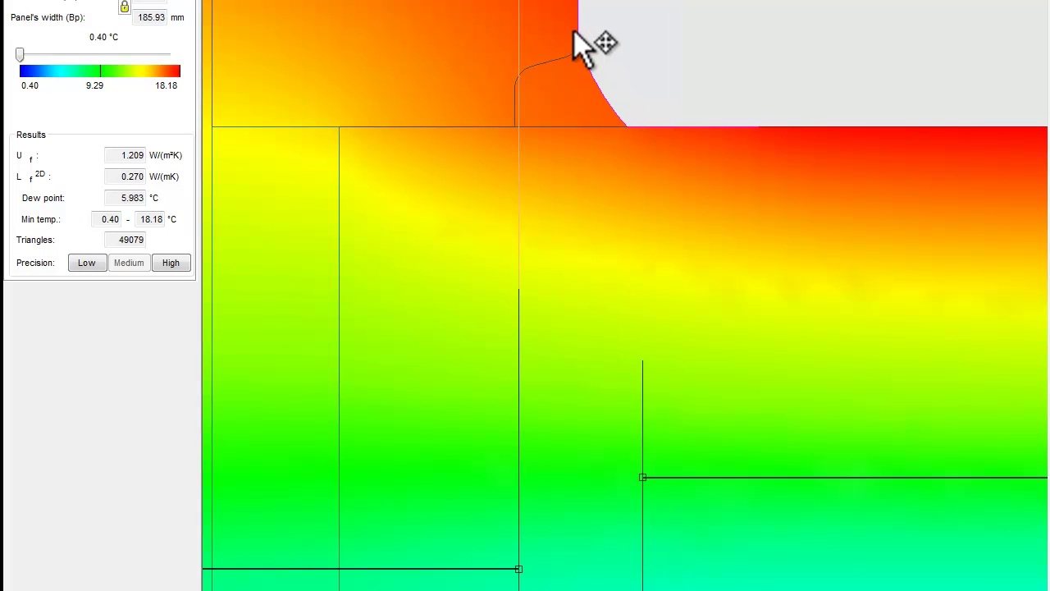
{"action": "left_click_drag", "start_coordinate": [573, 43], "coordinate": [577, 40]}
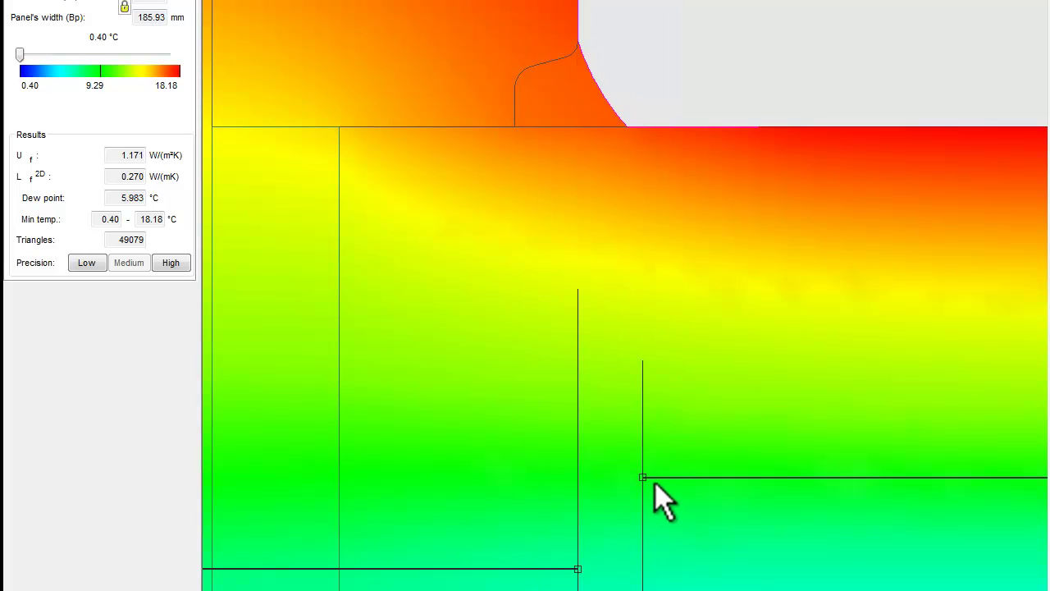
{"action": "left_click_drag", "start_coordinate": [645, 480], "coordinate": [656, 485]}
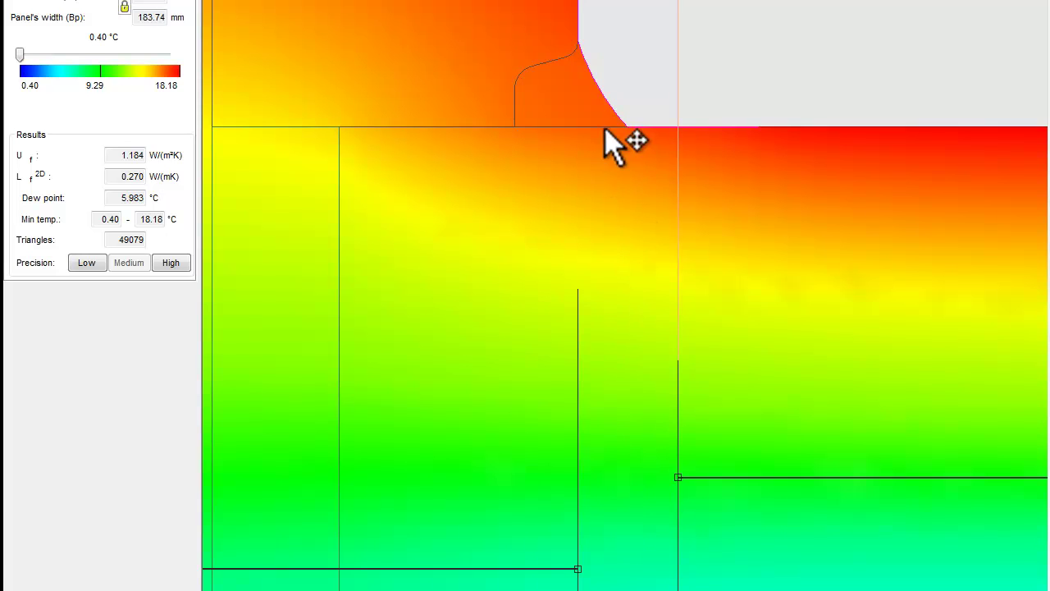
{"action": "left_click_drag", "start_coordinate": [605, 94], "coordinate": [584, 42]}
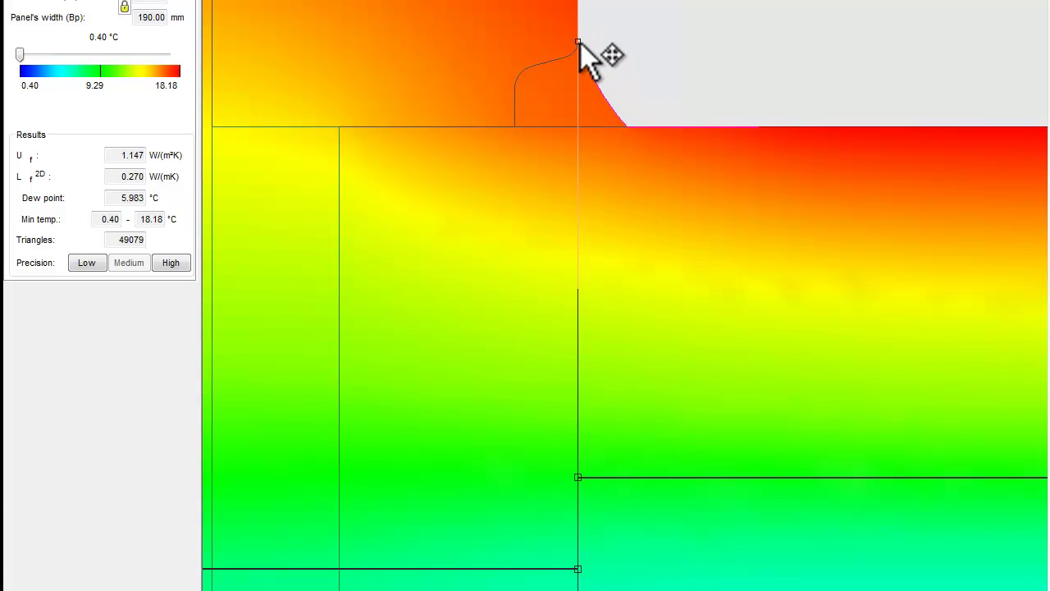
{"action": "scroll", "coordinate": [581, 43], "scroll_direction": "down", "scroll_amount": 2}
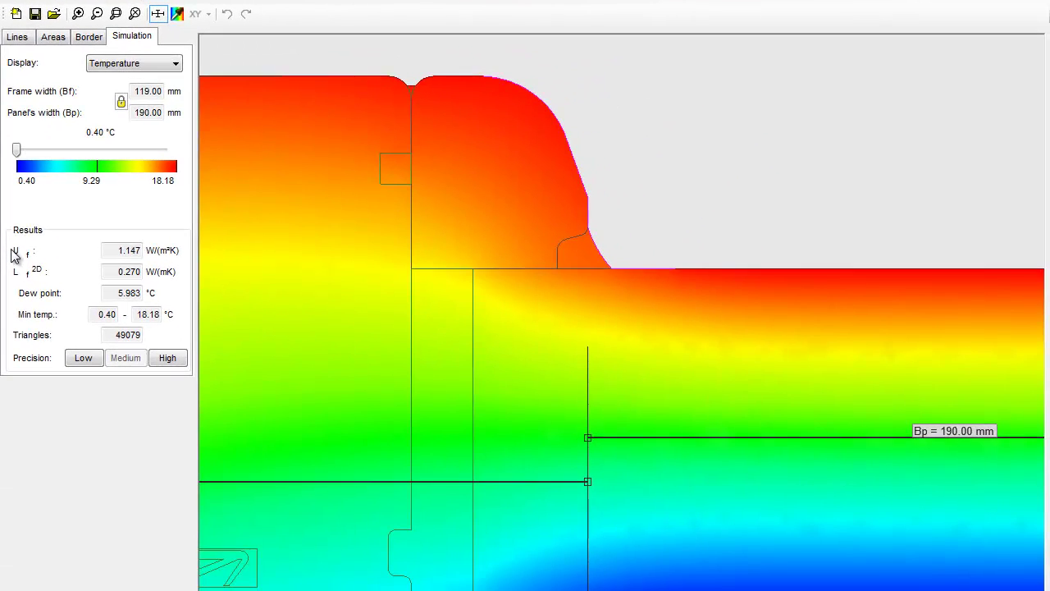
- Probe section temperatures, then switch Display to Isotherms and zoom out to see all labels
{"action": "left_click", "coordinate": [177, 13]}
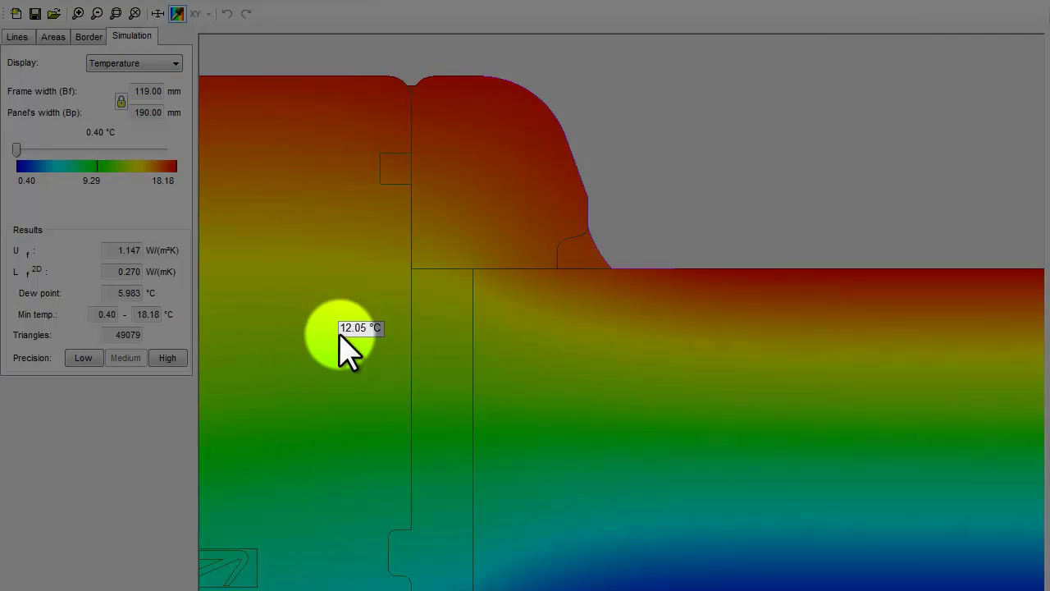
{"action": "left_click_drag", "start_coordinate": [338, 331], "coordinate": [480, 357]}
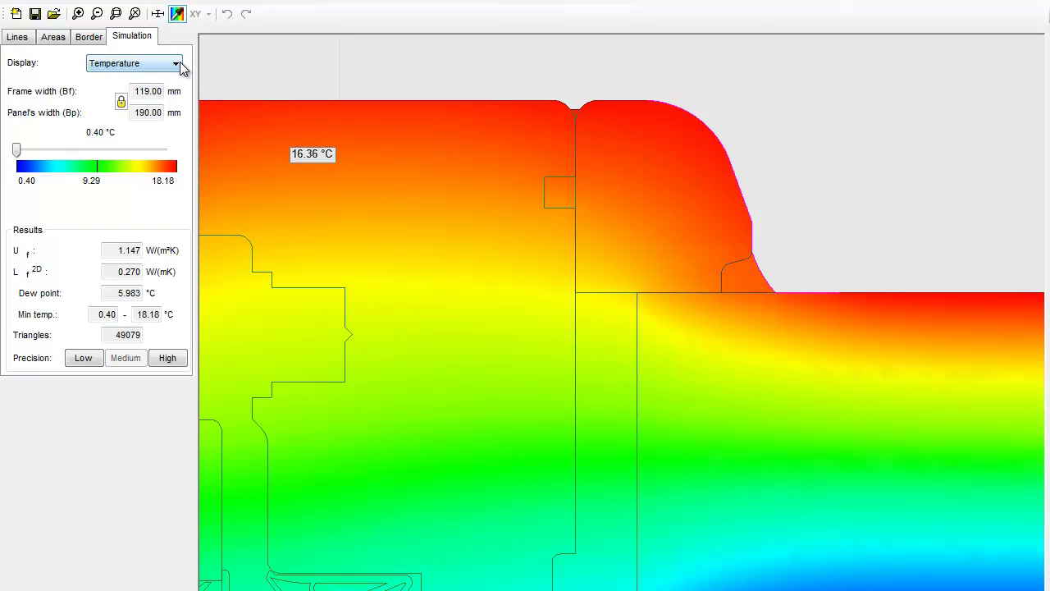
{"action": "left_click", "coordinate": [176, 64]}
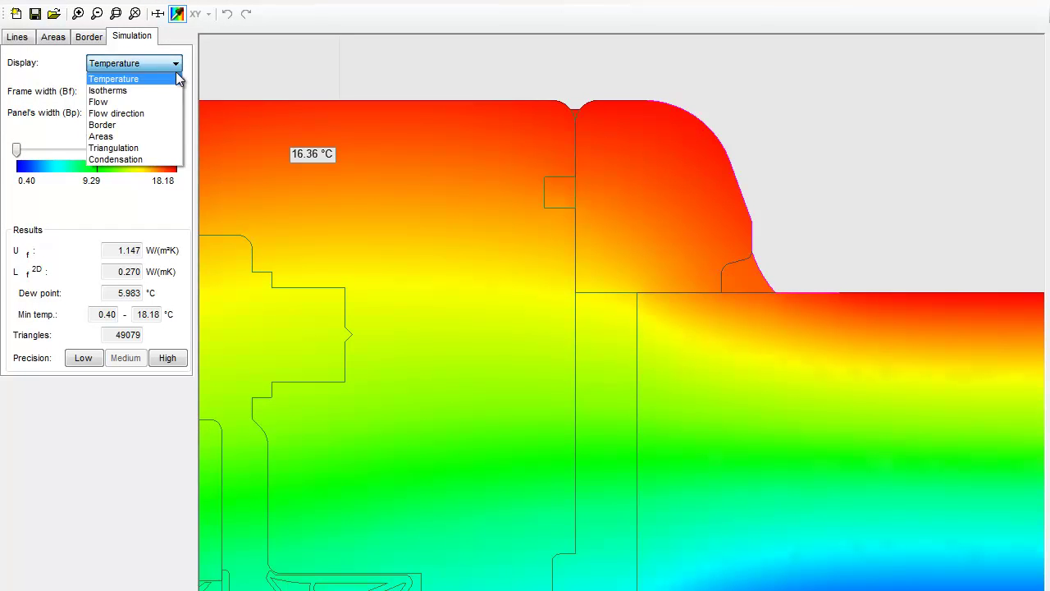
{"action": "left_click", "coordinate": [164, 89]}
{"action": "scroll", "coordinate": [388, 294], "scroll_direction": "down", "scroll_amount": 2}
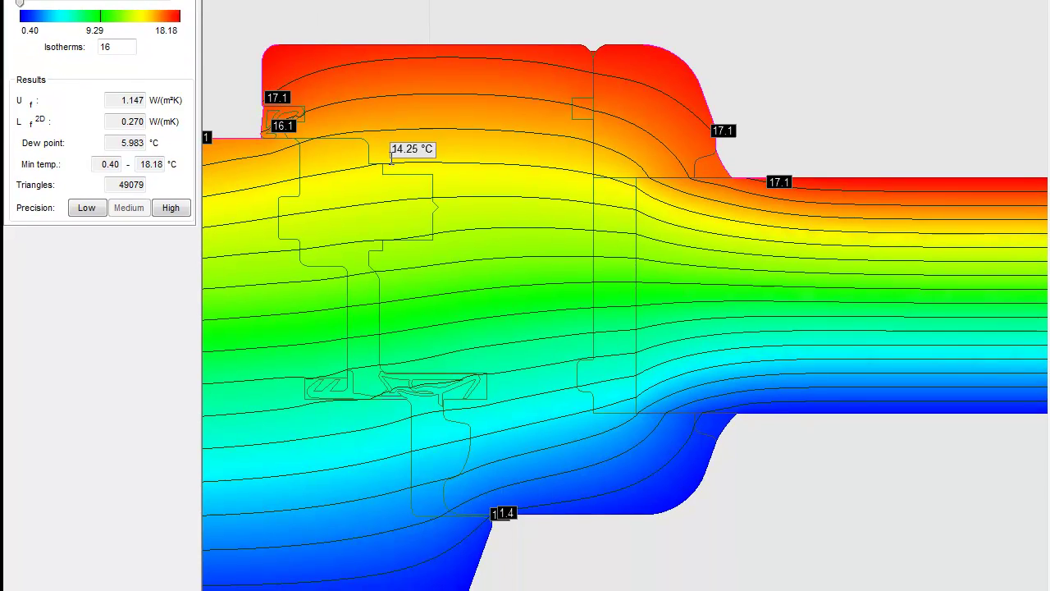
{"action": "scroll", "coordinate": [391, 165], "scroll_direction": "down", "scroll_amount": 1}
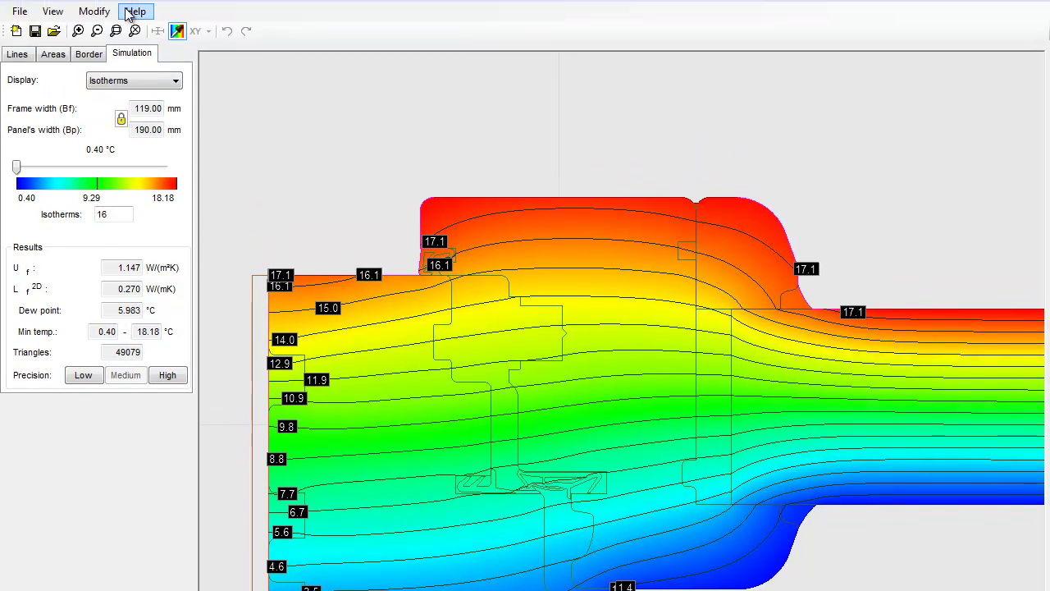
- Show the heat flow map and zoom in on it
{"action": "left_click", "coordinate": [168, 82]}
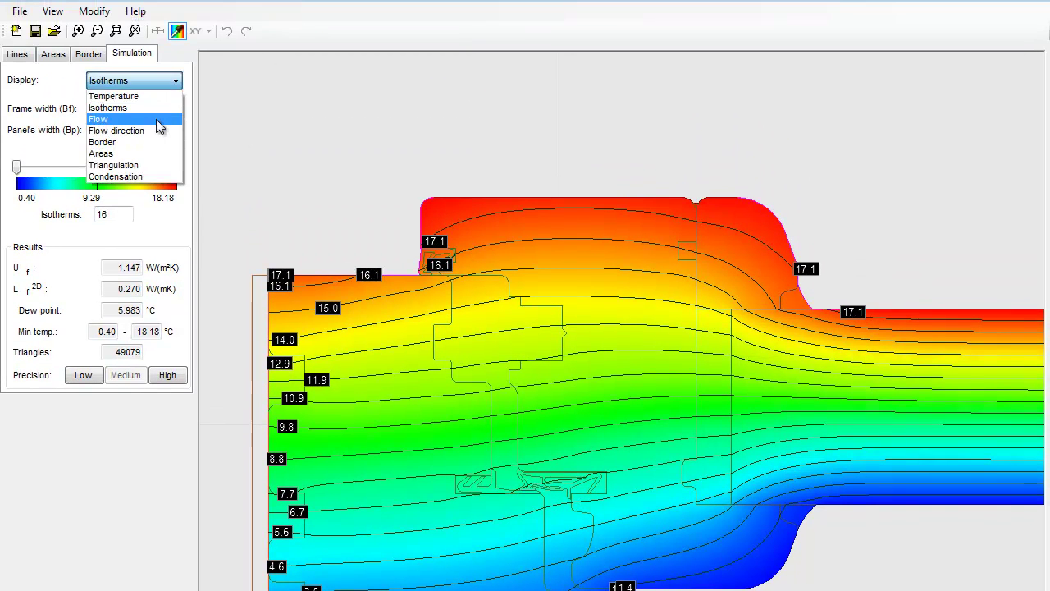
{"action": "left_click", "coordinate": [156, 119]}
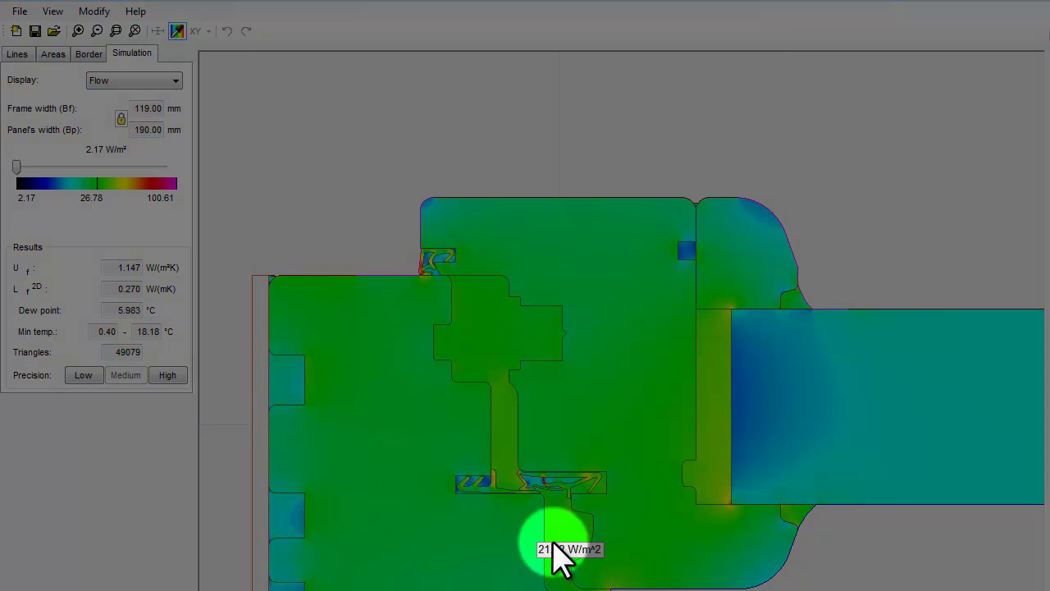
{"action": "scroll", "coordinate": [566, 500], "scroll_direction": "up", "scroll_amount": 1}
{"action": "scroll", "coordinate": [568, 496], "scroll_direction": "up", "scroll_amount": 1}
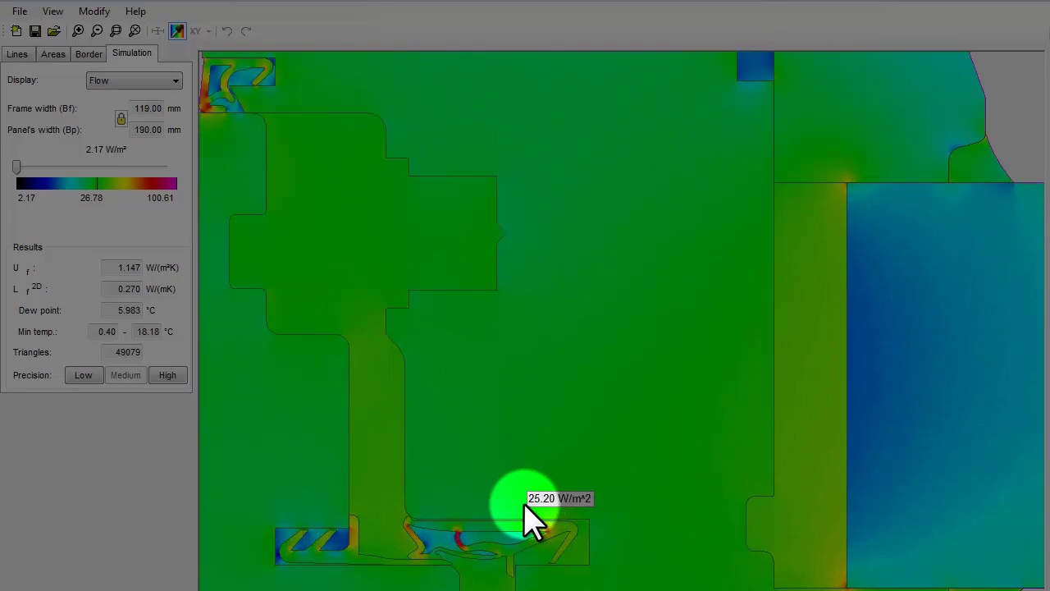
{"action": "scroll", "coordinate": [528, 513], "scroll_direction": "up", "scroll_amount": 1}
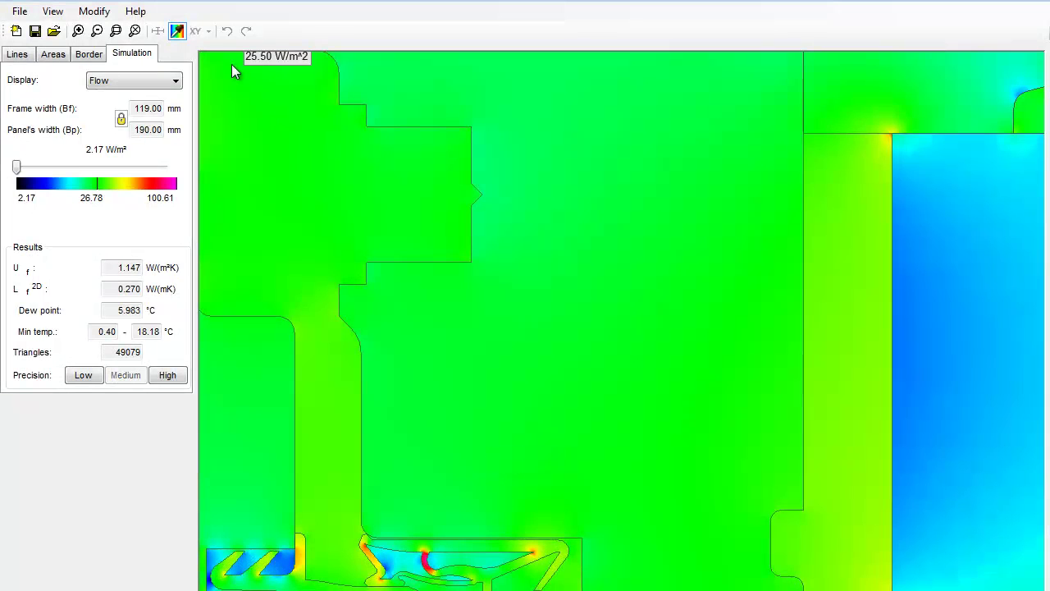
- Switch to heat flow direction vectors and pan across the lower section parts
{"action": "left_click", "coordinate": [180, 86]}
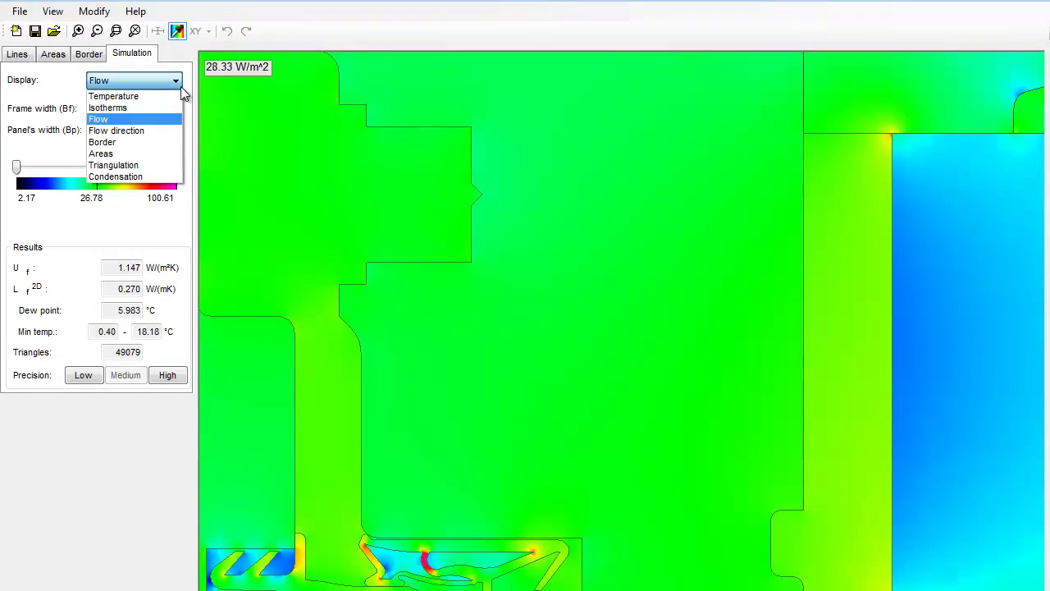
{"action": "left_click", "coordinate": [151, 131]}
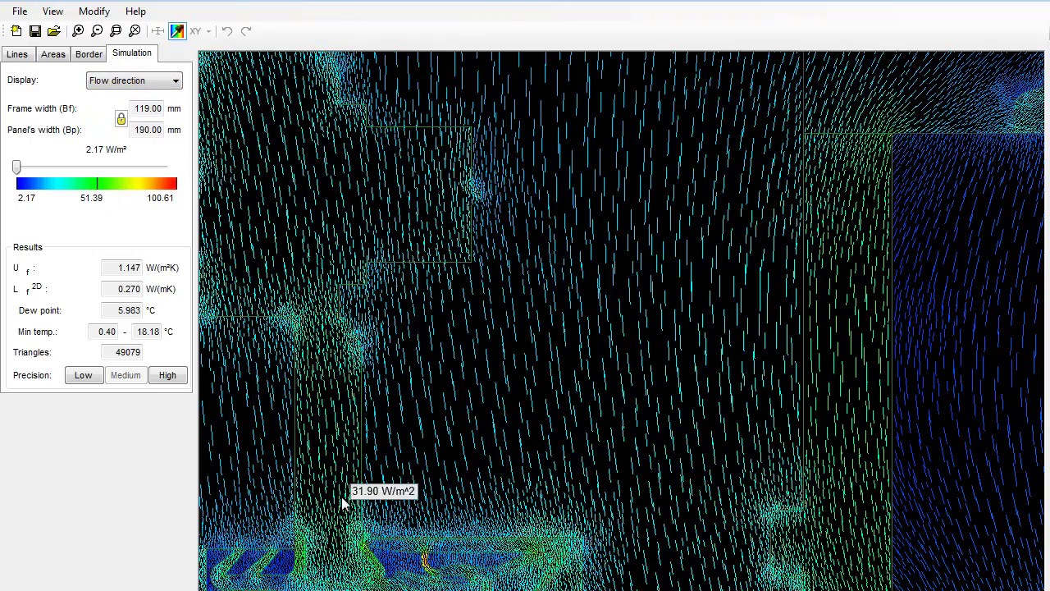
{"action": "left_click_drag", "start_coordinate": [321, 488], "coordinate": [404, 439]}
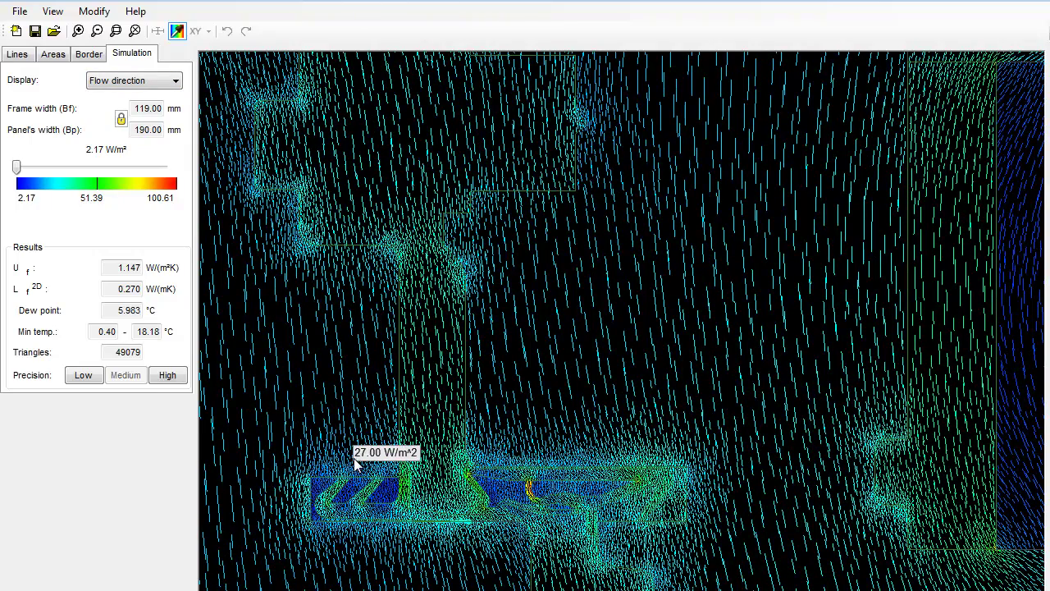
{"action": "scroll", "coordinate": [562, 471], "scroll_direction": "down", "scroll_amount": 3}
{"action": "scroll", "coordinate": [562, 472], "scroll_direction": "down", "scroll_amount": 1}
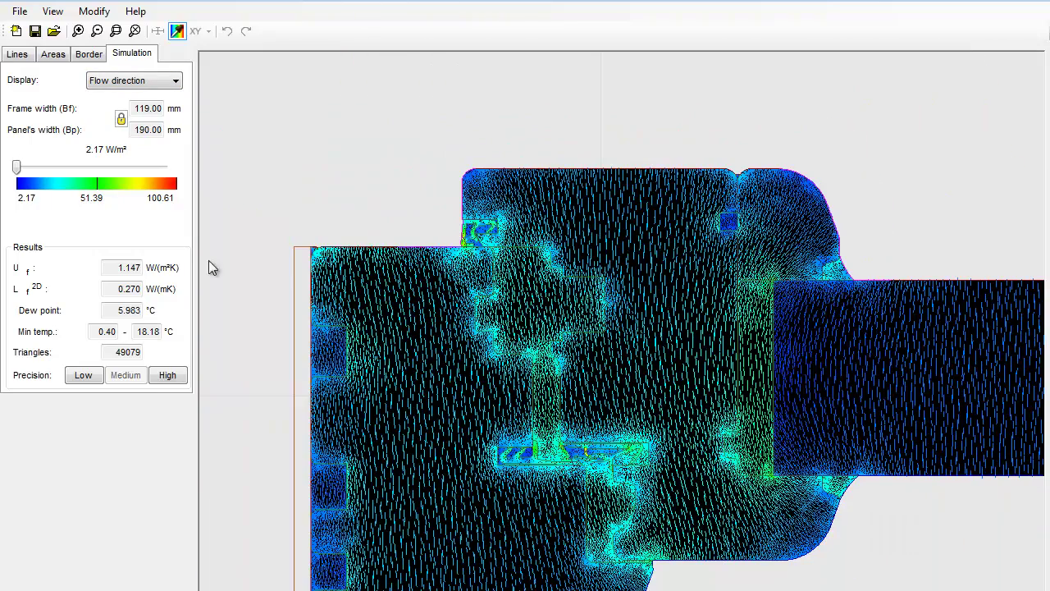
{"action": "left_click", "coordinate": [173, 87]}
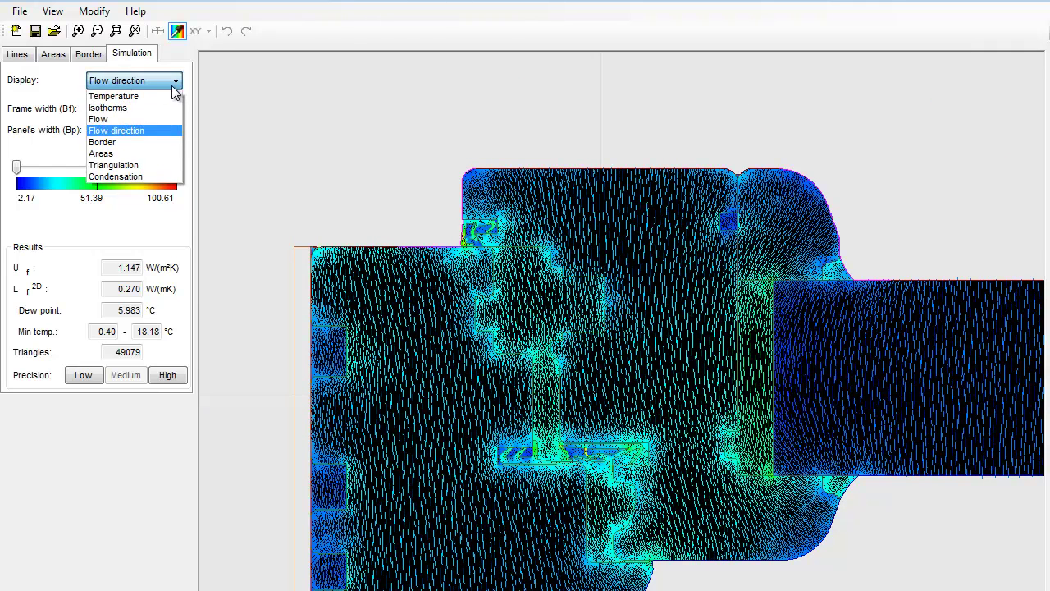
- Show the Condensation display and dismiss the 'There's no condensation' message
{"action": "left_click", "coordinate": [123, 177]}
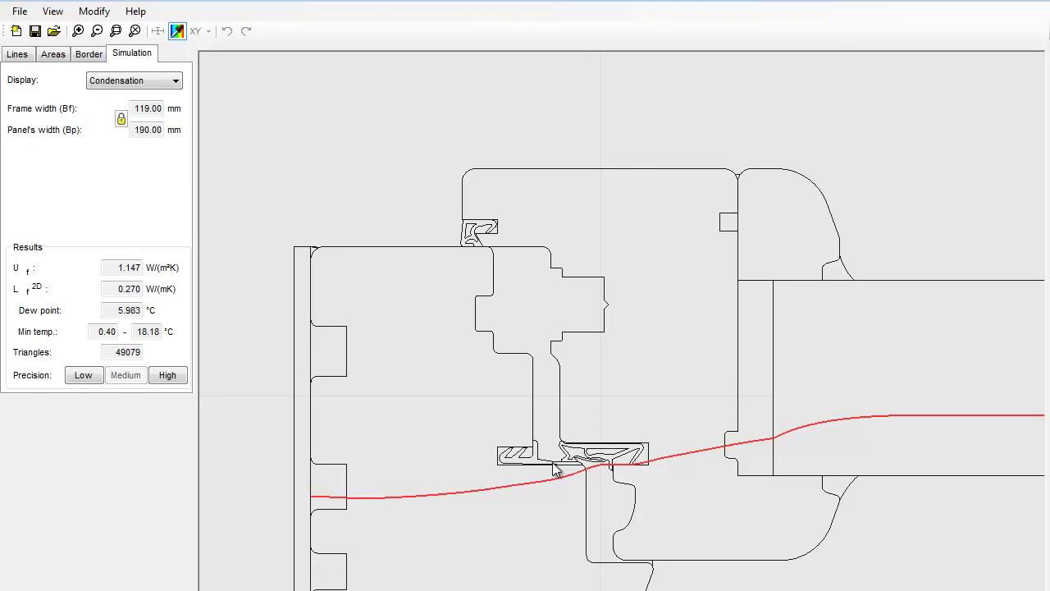
{"action": "left_click", "coordinate": [89, 54]}
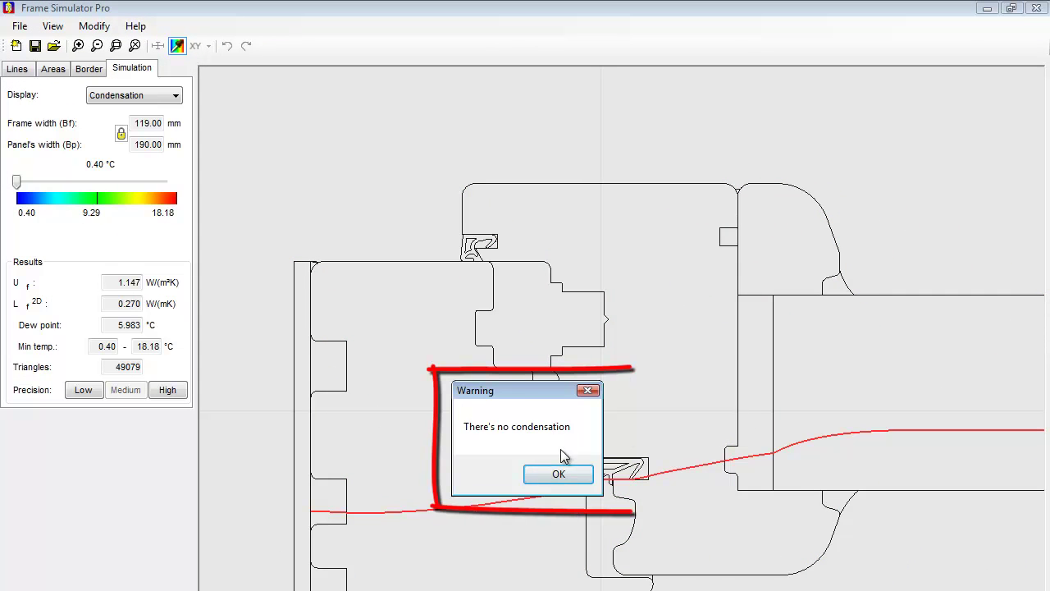
- Dismiss the no-condensation warning and generate the simulation report on A4 pages
{"action": "left_click", "coordinate": [559, 474]}
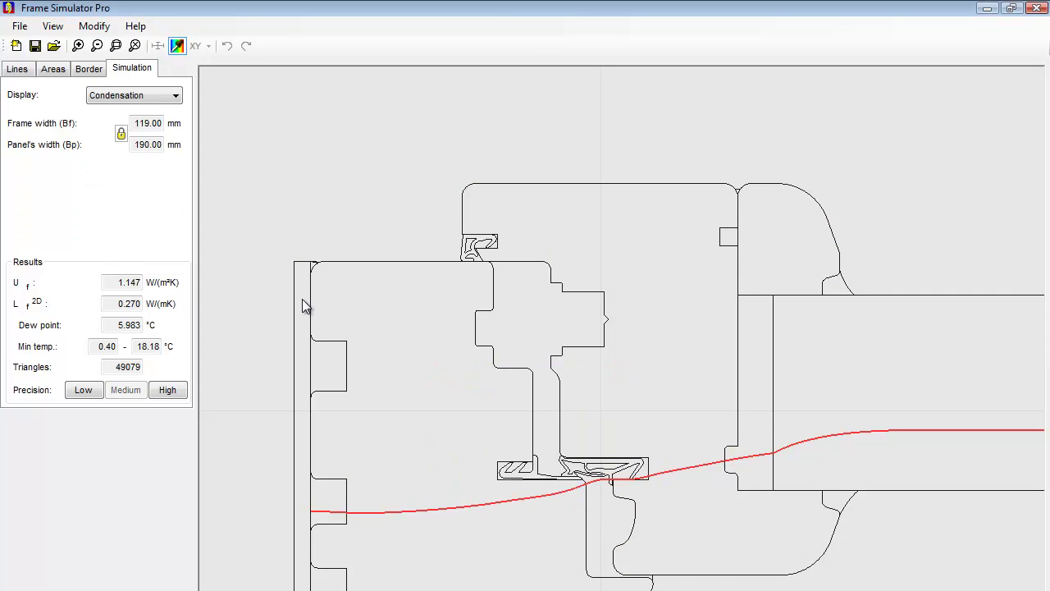
{"action": "left_click", "coordinate": [19, 26]}
{"action": "mouse_move", "coordinate": [94, 240]}
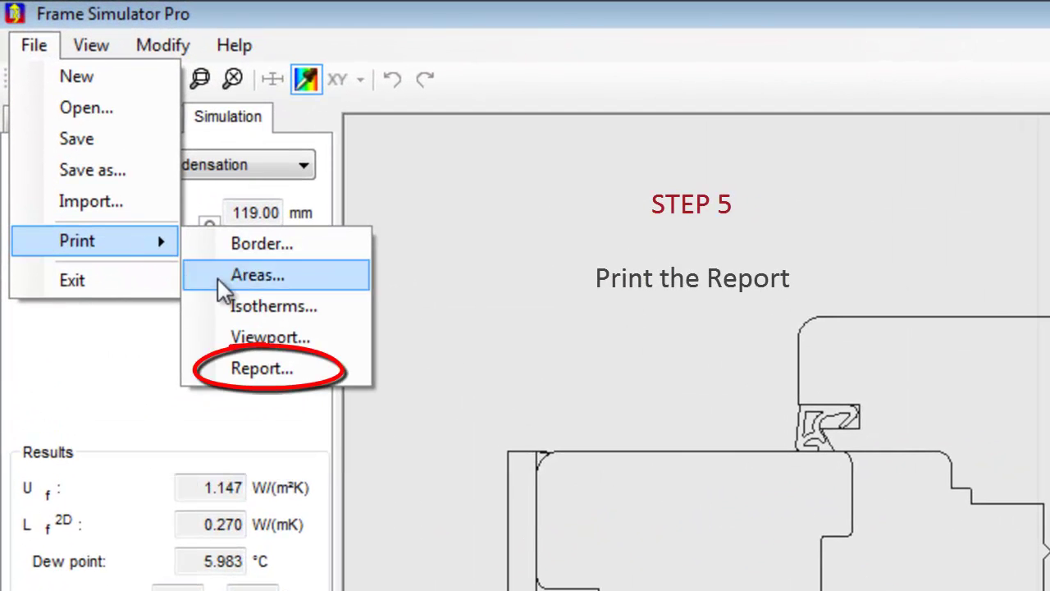
{"action": "left_click", "coordinate": [231, 255]}
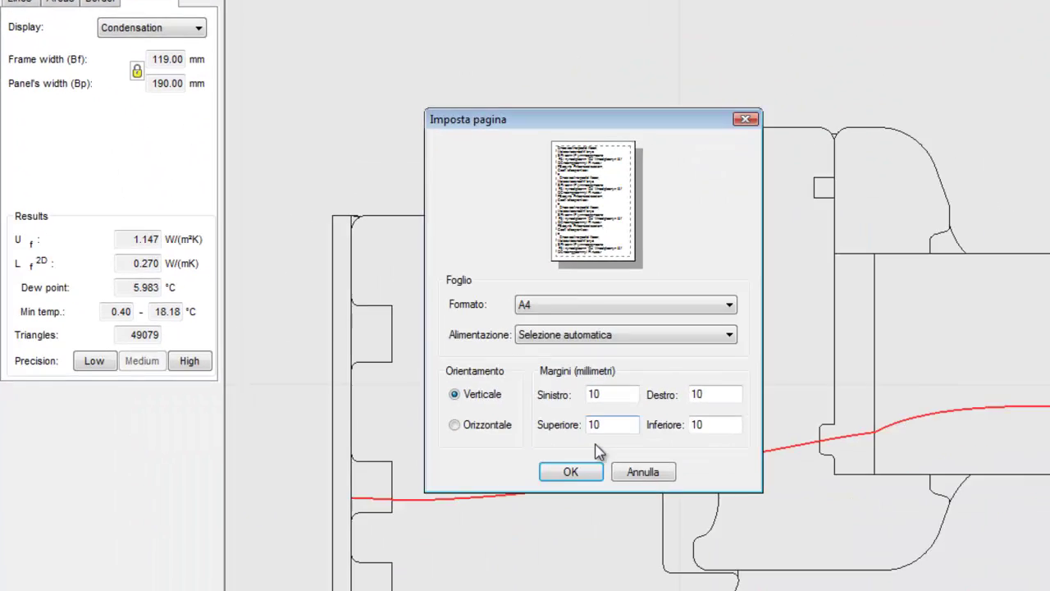
{"action": "left_click", "coordinate": [563, 534]}
- Review the Termoline_side88 report preview, including its U value of 1.147 W/m²K
{"action": "scroll", "coordinate": [584, 341], "scroll_direction": "down", "scroll_amount": 2}
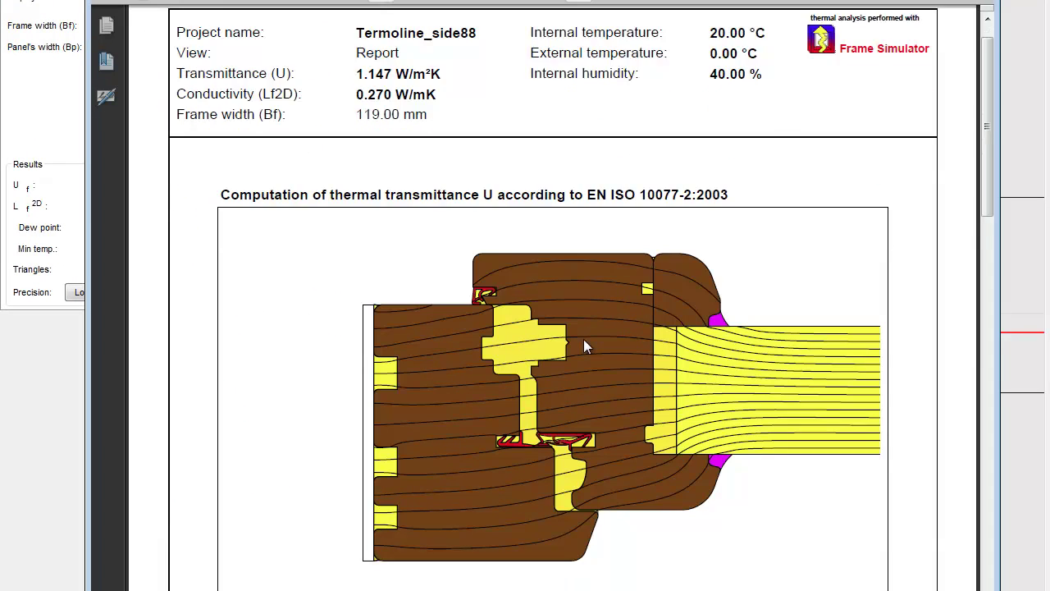
{"action": "scroll", "coordinate": [584, 341], "scroll_direction": "down", "scroll_amount": 2}
{"action": "scroll", "coordinate": [584, 341], "scroll_direction": "down", "scroll_amount": 2}
{"action": "scroll", "coordinate": [584, 341], "scroll_direction": "down", "scroll_amount": 2}
{"action": "scroll", "coordinate": [585, 341], "scroll_direction": "down", "scroll_amount": 3}
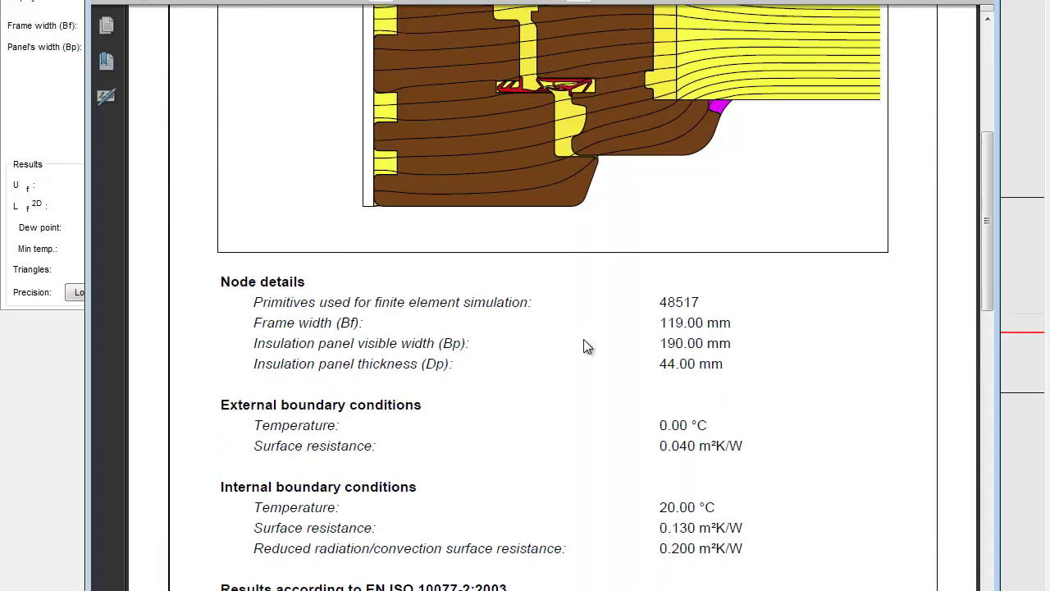
{"action": "scroll", "coordinate": [585, 341], "scroll_direction": "down", "scroll_amount": 3}
{"action": "scroll", "coordinate": [585, 340], "scroll_direction": "down", "scroll_amount": 3}
{"action": "scroll", "coordinate": [584, 340], "scroll_direction": "down", "scroll_amount": 3}
{"action": "scroll", "coordinate": [584, 339], "scroll_direction": "down", "scroll_amount": 4}
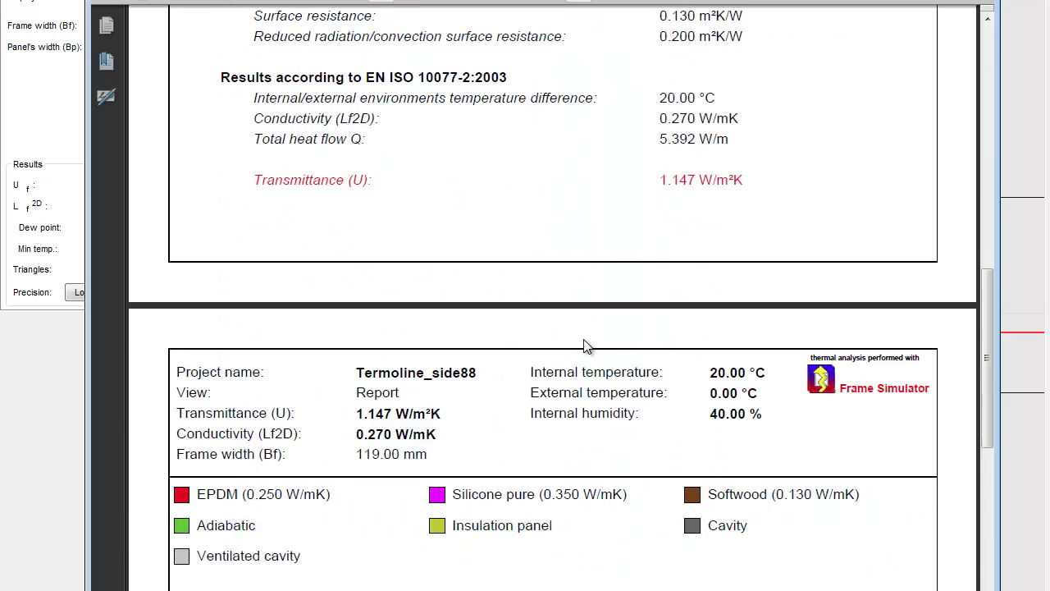
{"action": "scroll", "coordinate": [584, 339], "scroll_direction": "down", "scroll_amount": 4}
{"action": "scroll", "coordinate": [583, 339], "scroll_direction": "down", "scroll_amount": 6}
{"action": "scroll", "coordinate": [584, 339], "scroll_direction": "down", "scroll_amount": 3}
{"action": "scroll", "coordinate": [585, 347], "scroll_direction": "down", "scroll_amount": 1}
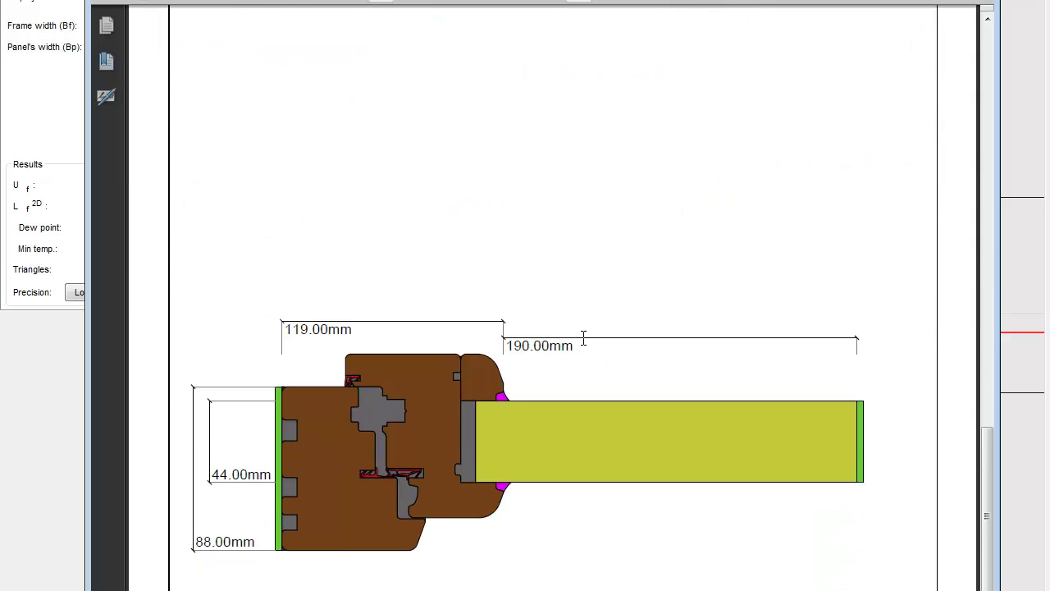
{"action": "scroll", "coordinate": [585, 347], "scroll_direction": "down", "scroll_amount": 4}
{"action": "scroll", "coordinate": [584, 347], "scroll_direction": "down", "scroll_amount": 1}
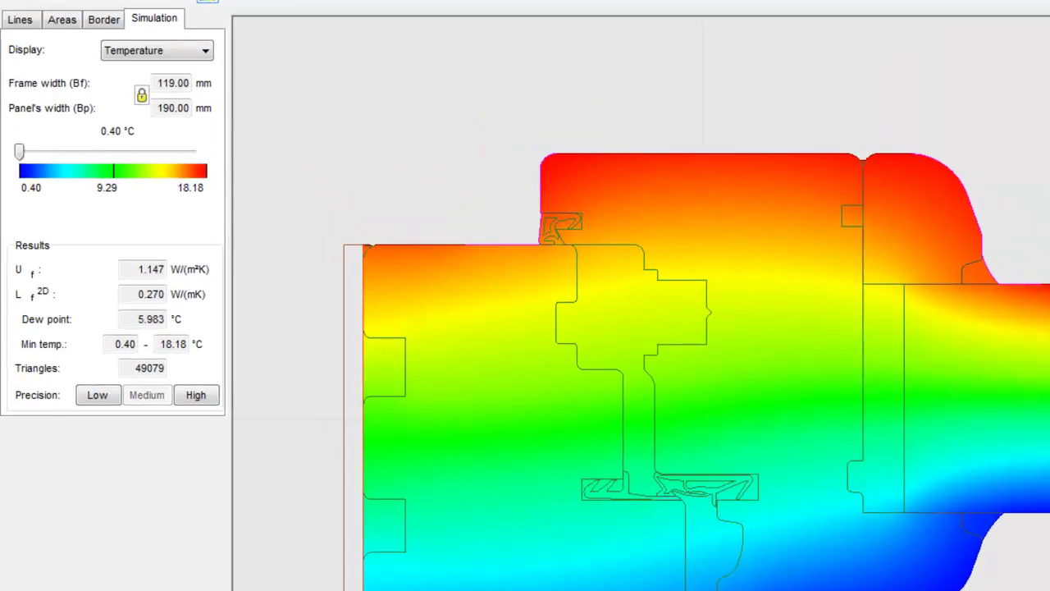